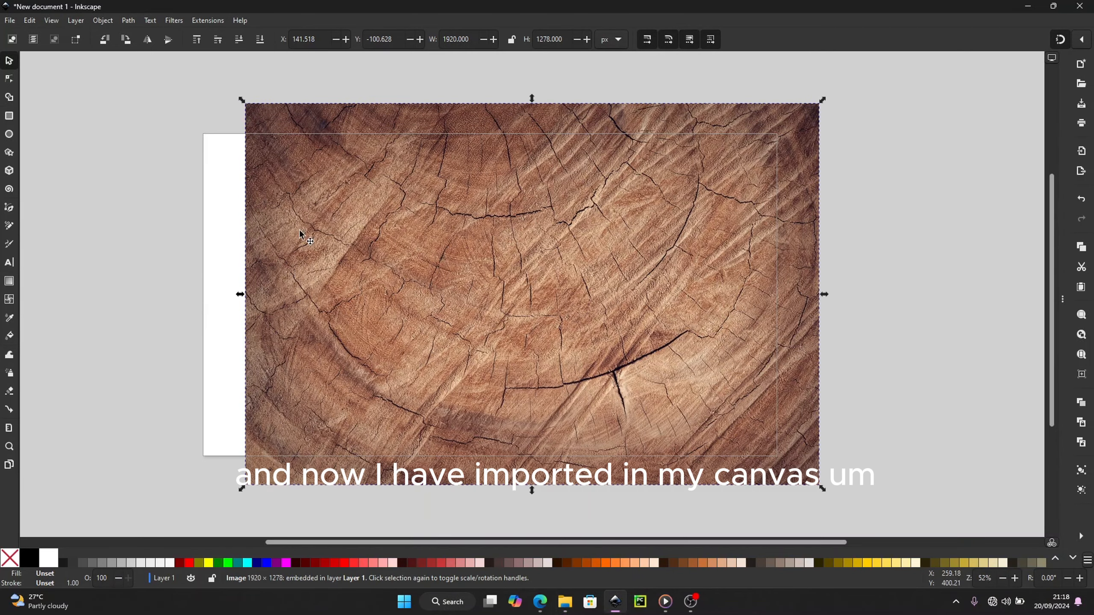
Align the wood image with the page's upper-left corner at X 0, Y 0 and lower it beneath the ship outline.
left_click_drag(340, 219, 296, 253)
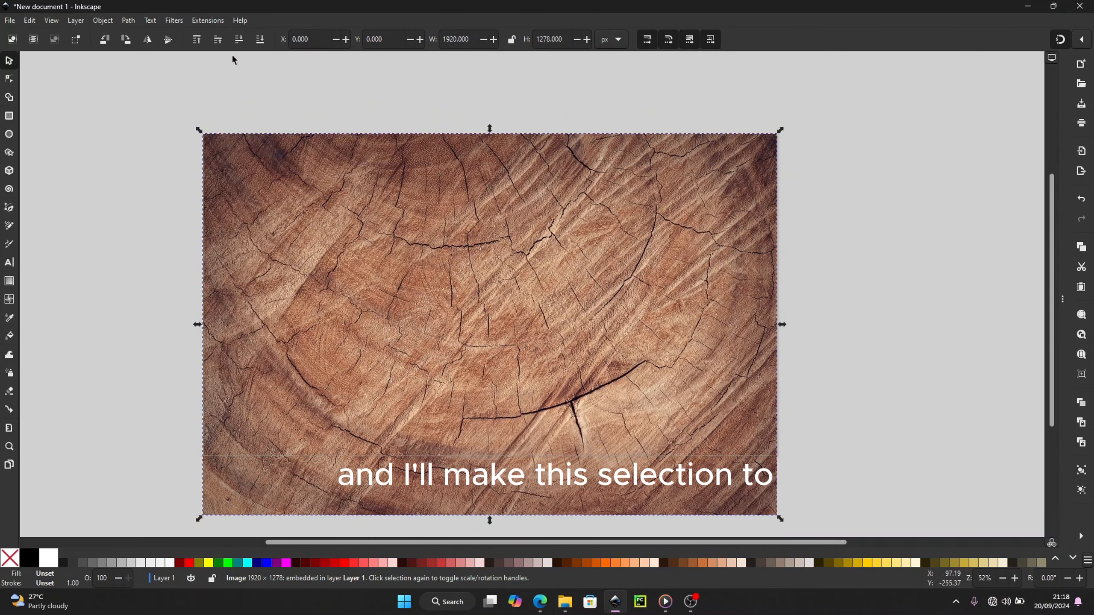
left_click(260, 42)
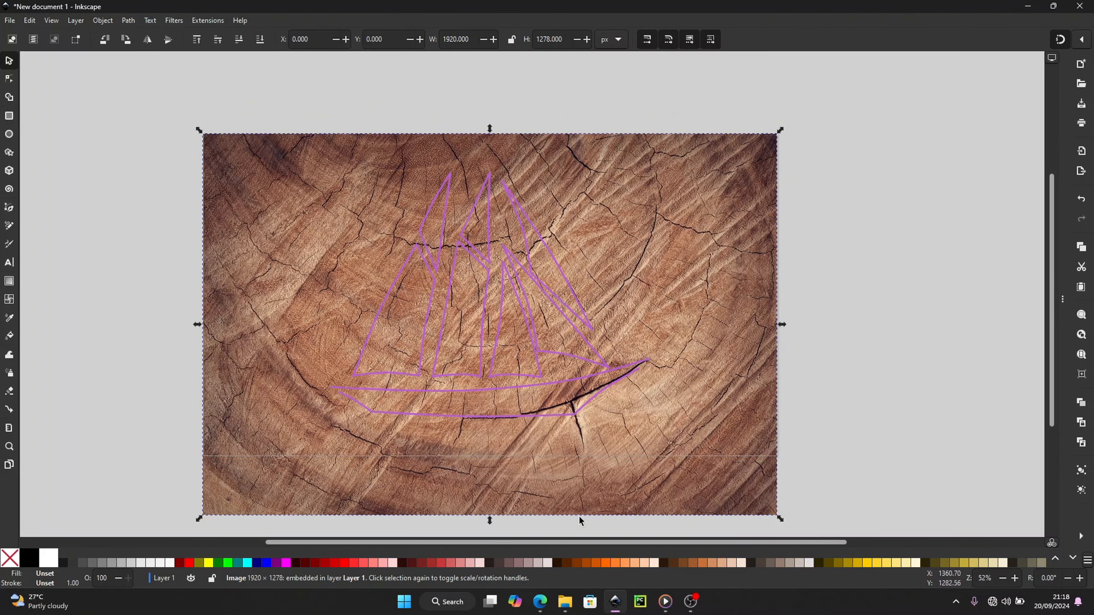
Draw a rectangle covering the whole page over the wood image and clip the image to it.
key("r")
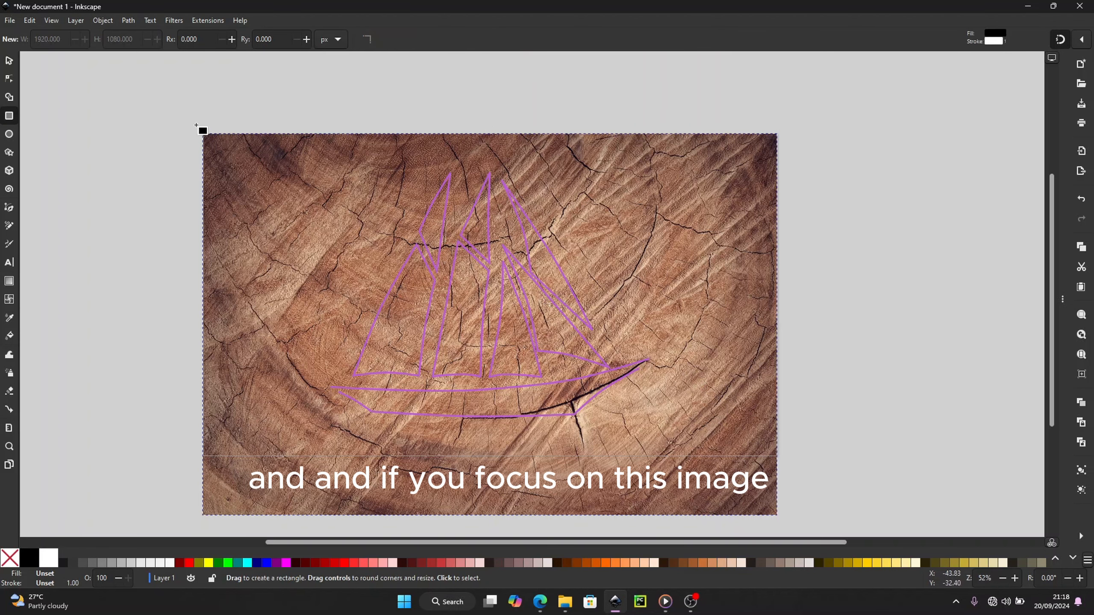
left_click_drag(204, 134, 777, 456)
key("s")
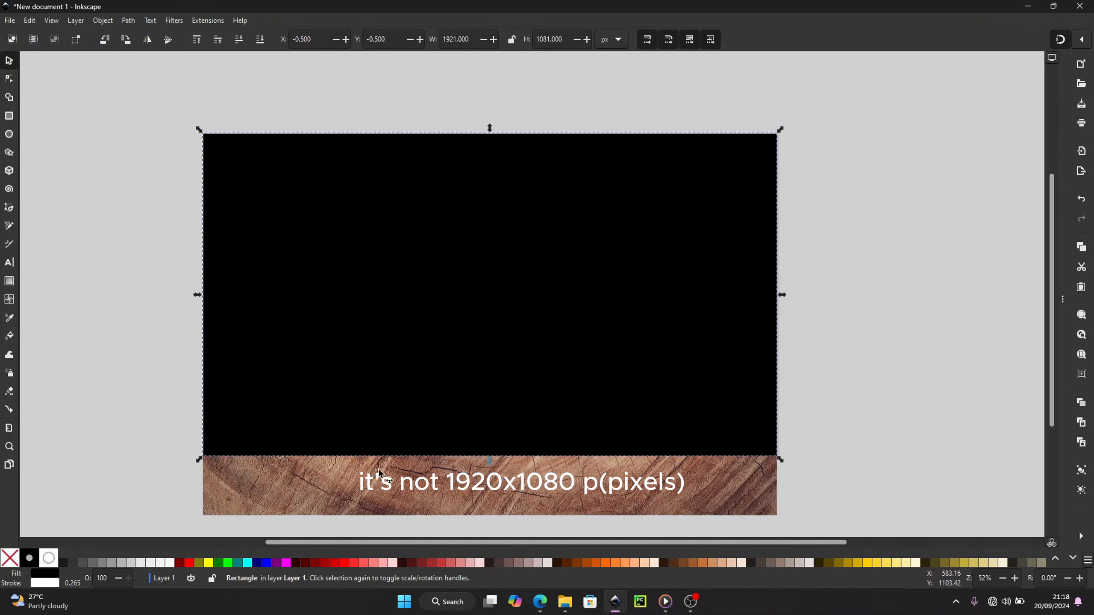
left_click(383, 508, "shift")
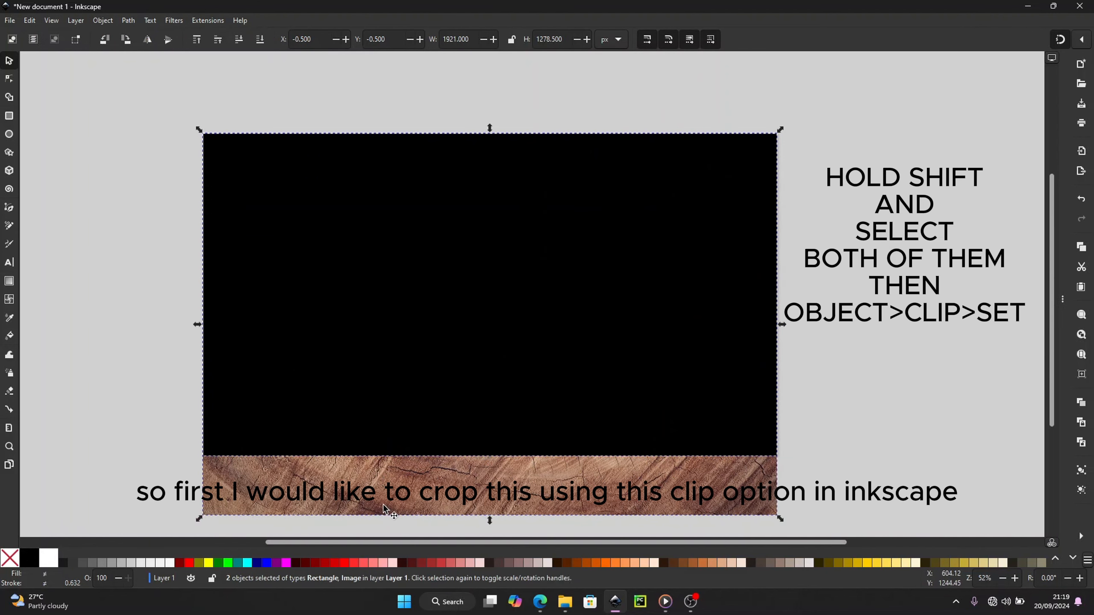
left_click(99, 21)
mouse_move(203, 162)
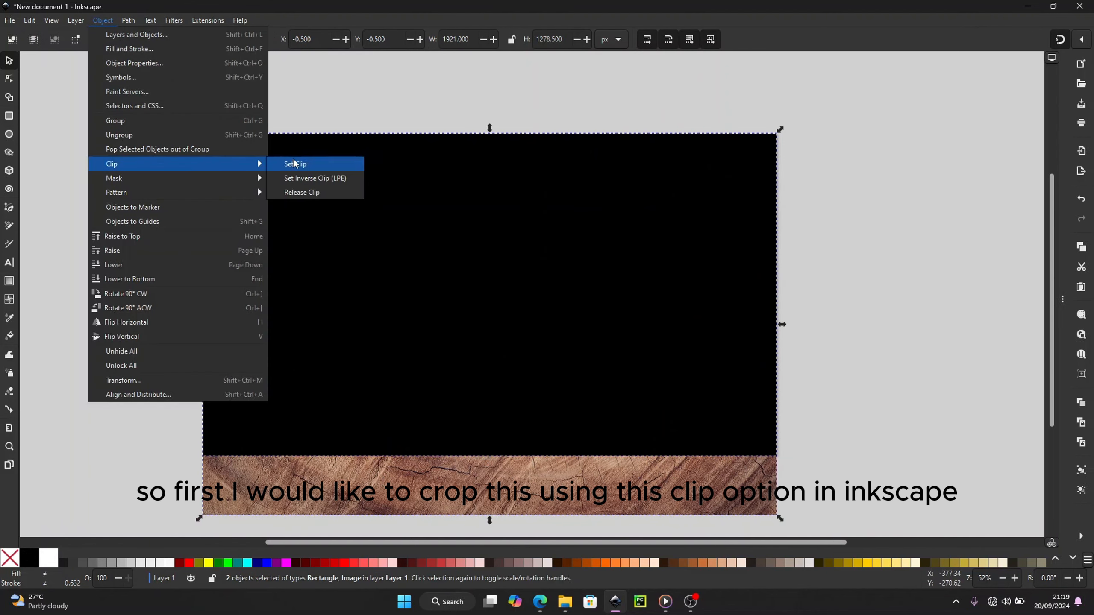
left_click(294, 163)
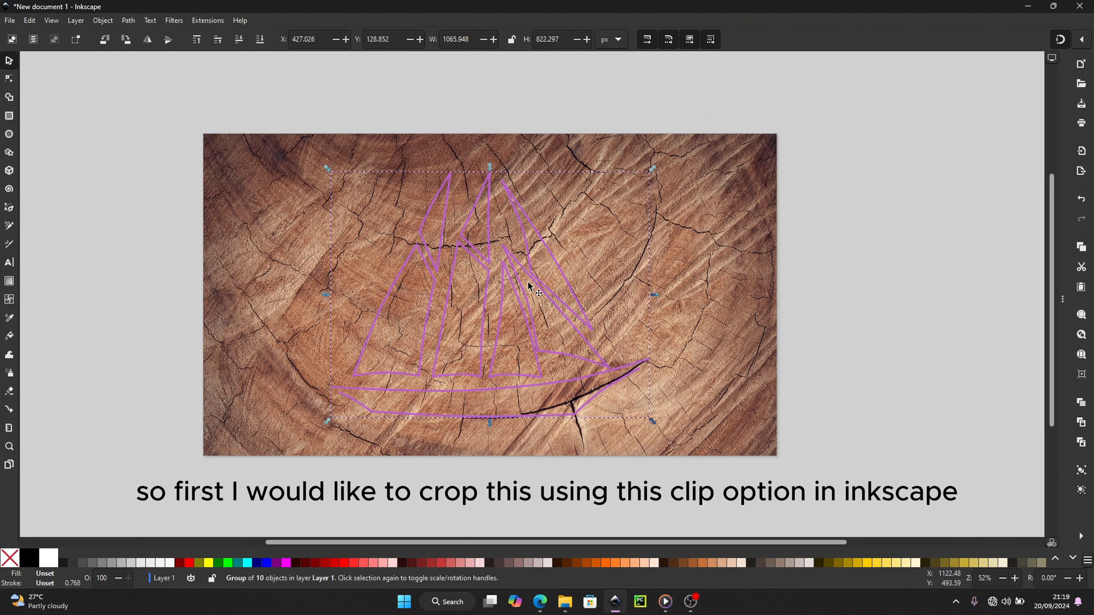
Lower the opacity of the clipped wood image so that the ship outline stands out.
key("ctrl+shift+f")
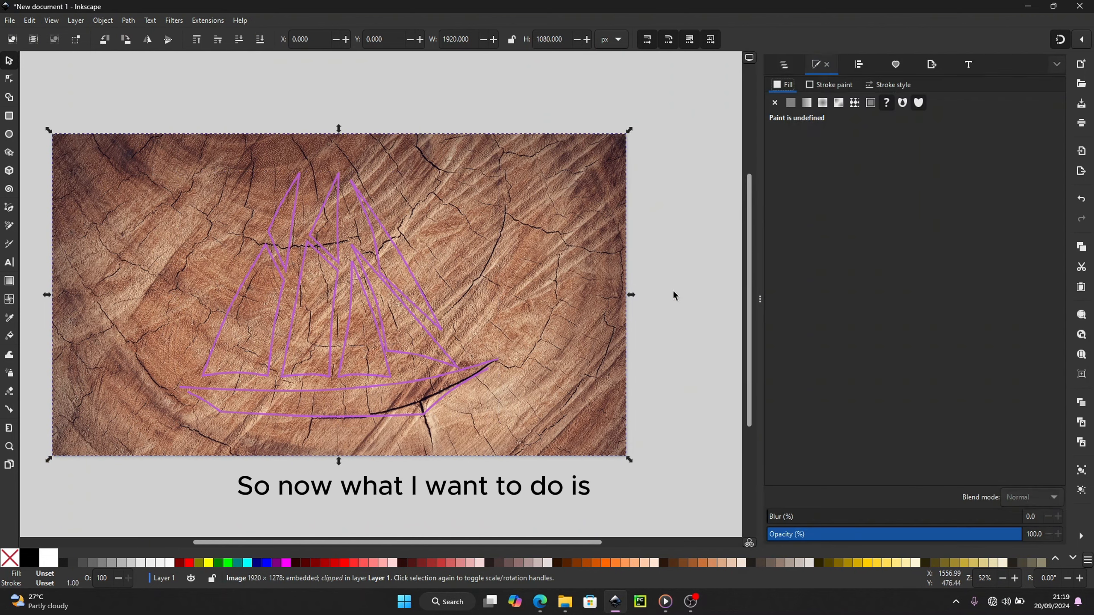
left_click(655, 403)
left_click(430, 377)
left_click(541, 347)
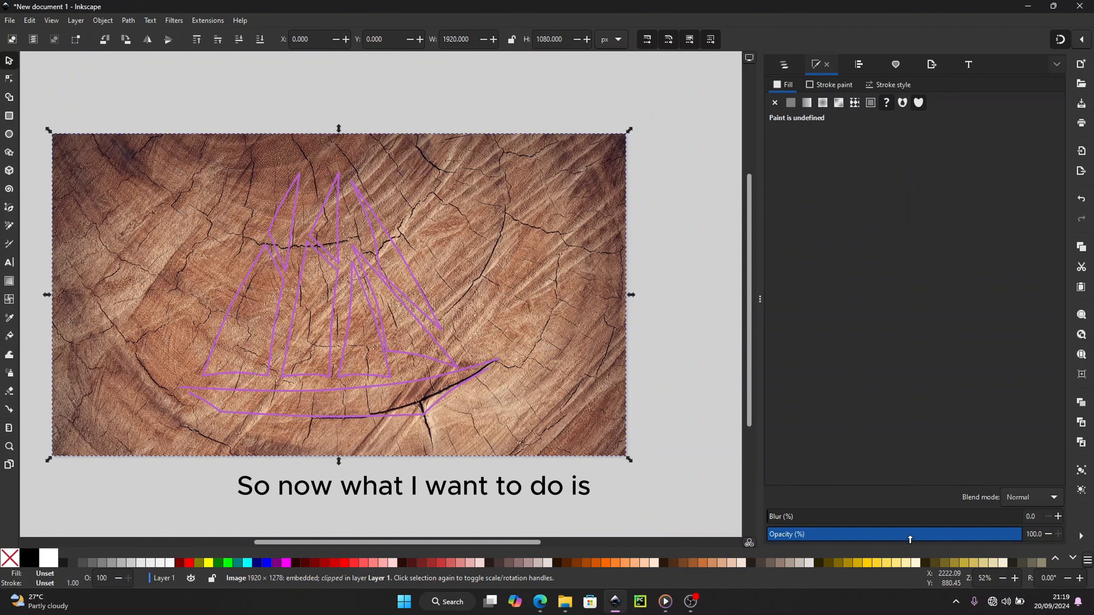
left_click(886, 534)
Fill the ship outline group with pure red (#FF0000).
left_click(452, 373)
left_click_drag(453, 371, 454, 369)
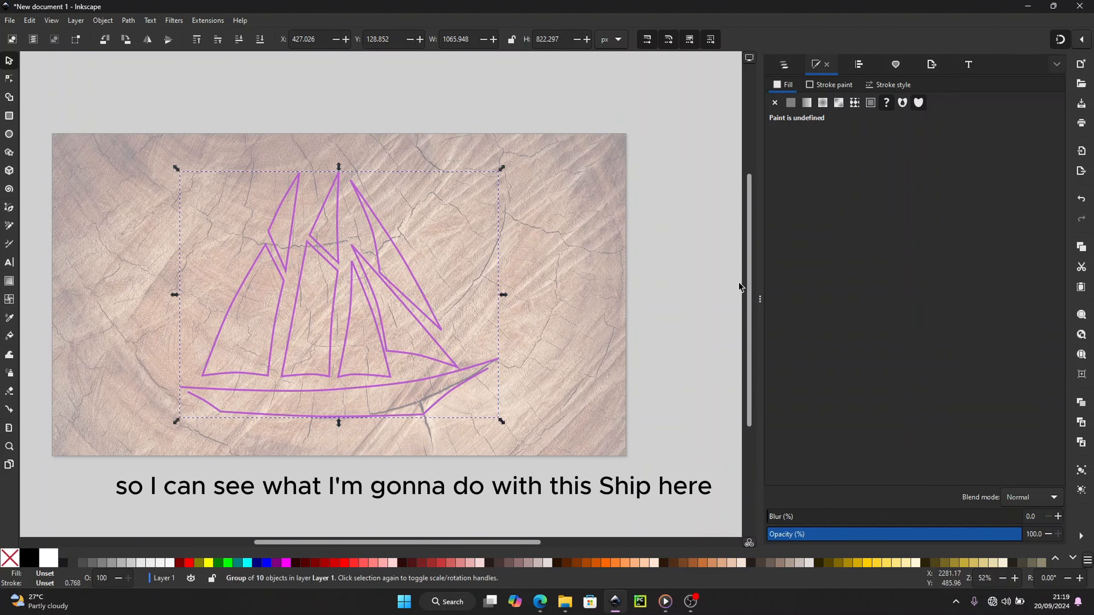
left_click(760, 299)
scroll(495, 319, "up", 1)
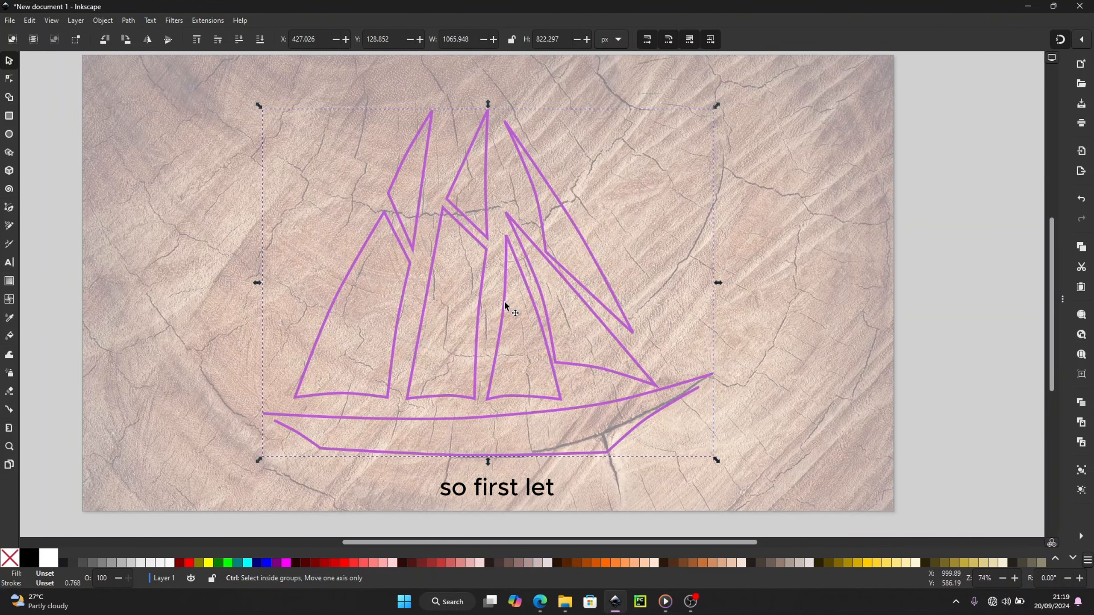
scroll(506, 303, "down", 1)
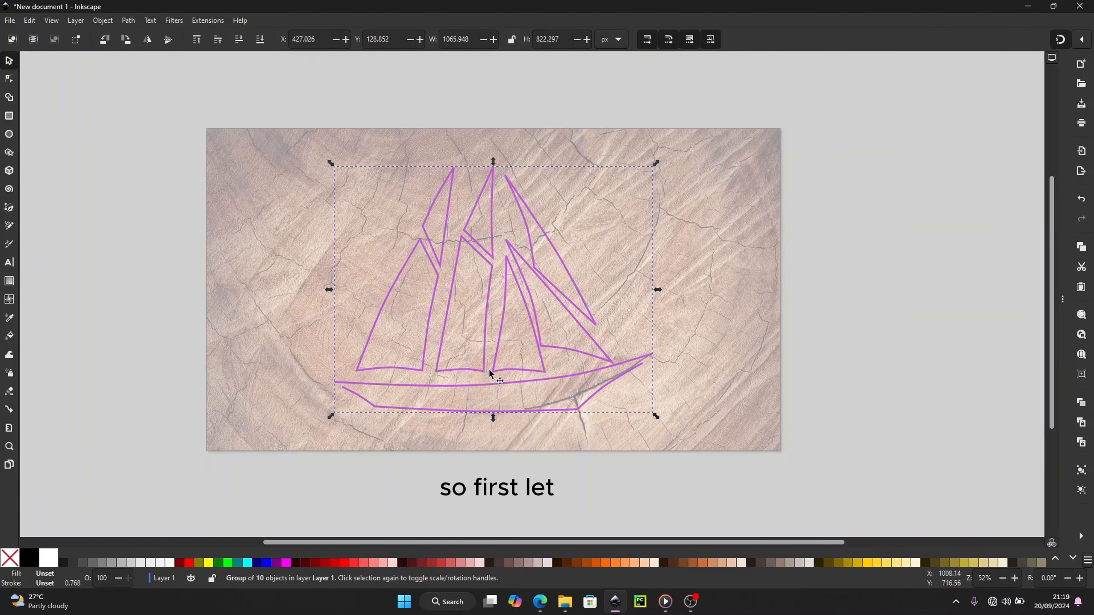
left_click(183, 563)
key("ctrl+z")
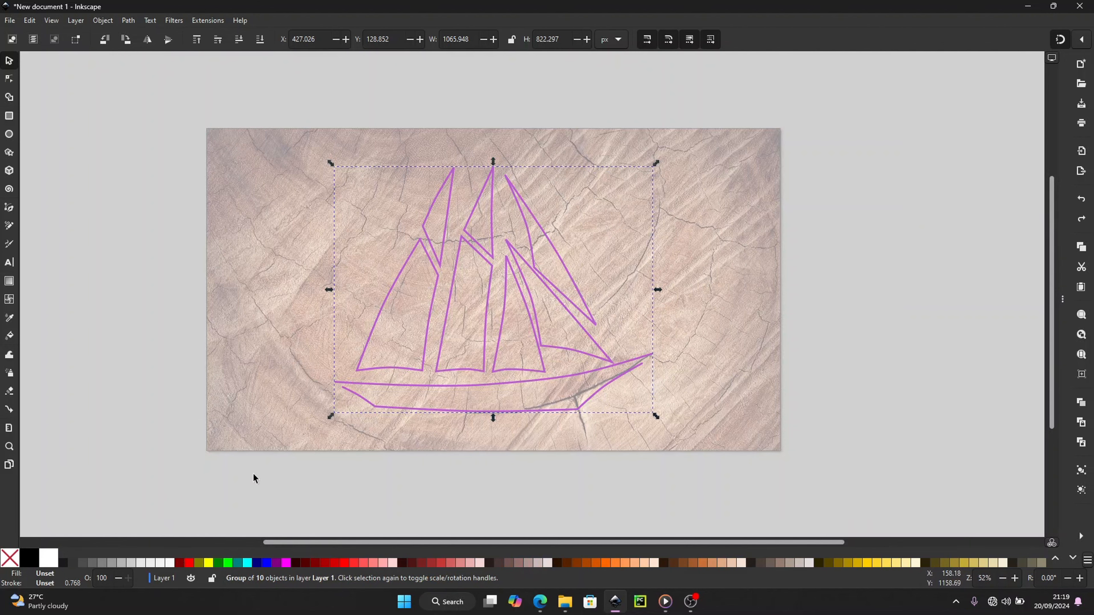
left_click(190, 563)
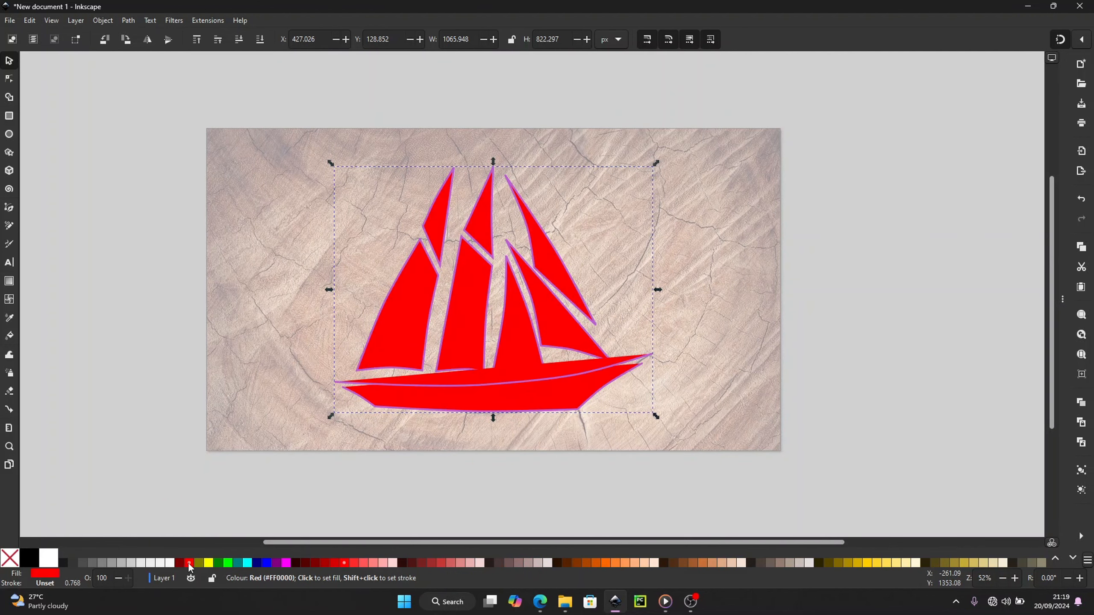
Remove the purple stroke from the ship group.
scroll(476, 508, "up", 2)
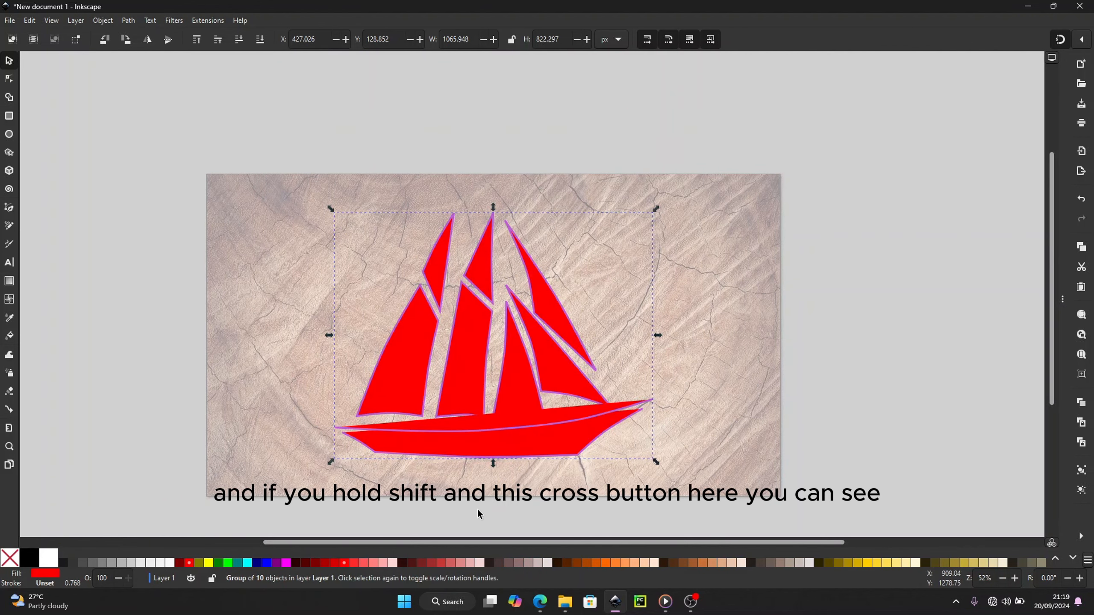
scroll(477, 508, "up", 1, "ctrl")
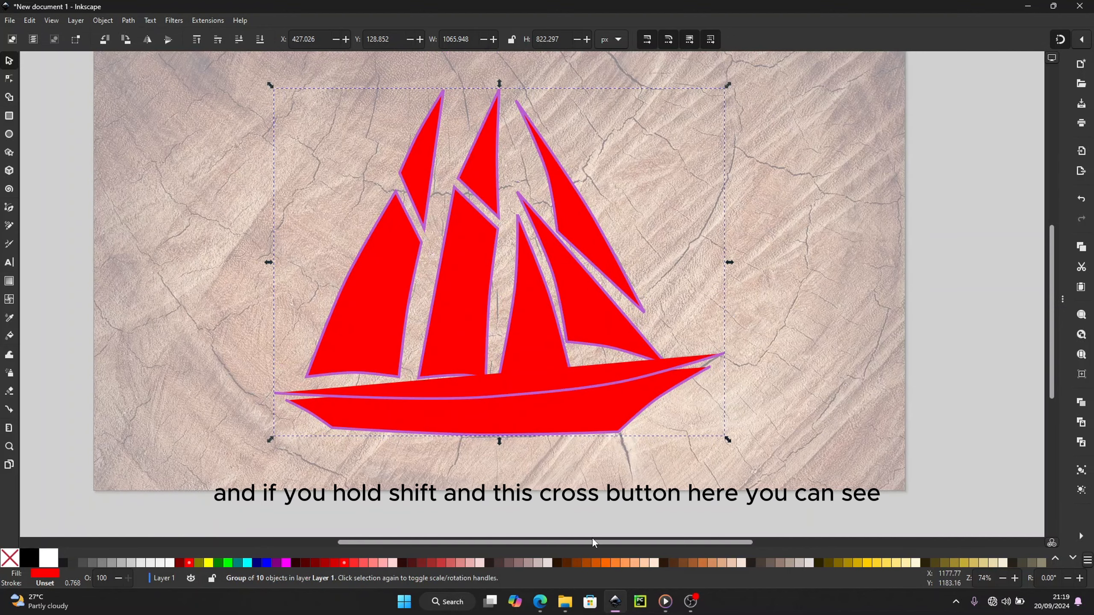
left_click(16, 557, "shift")
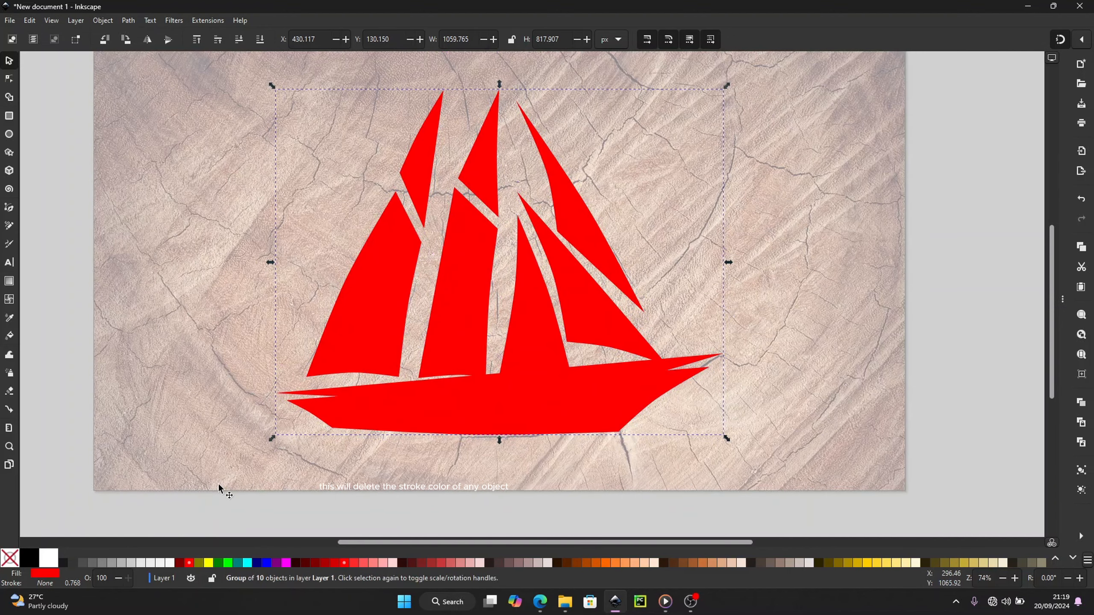
Ungroup the ship and delete the unwanted curved deck path overlapping the top of the hull.
left_click(515, 382)
left_click(512, 380)
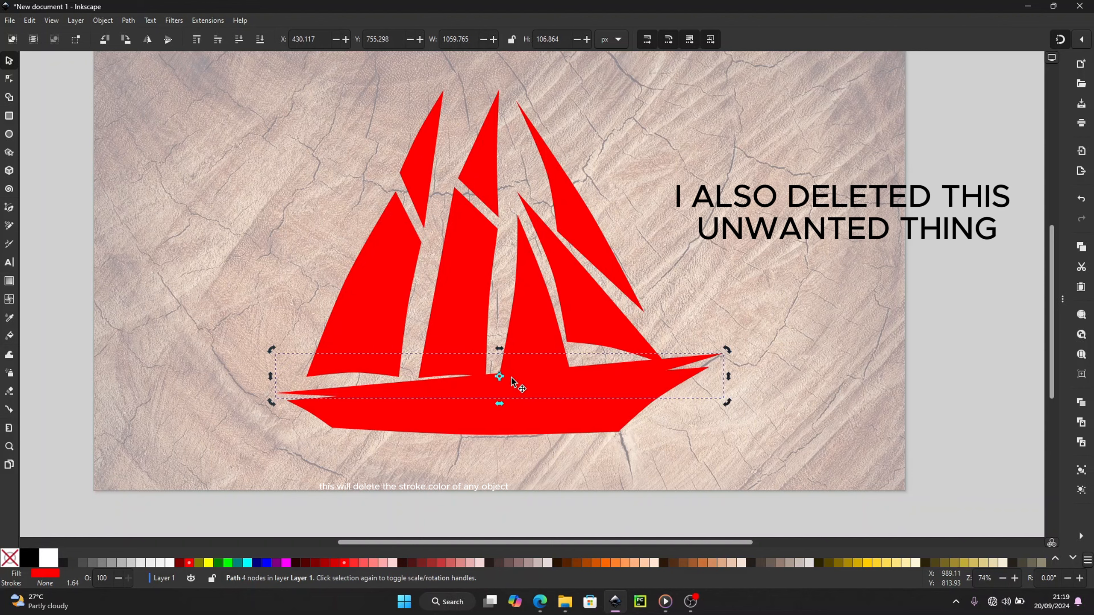
key("Delete")
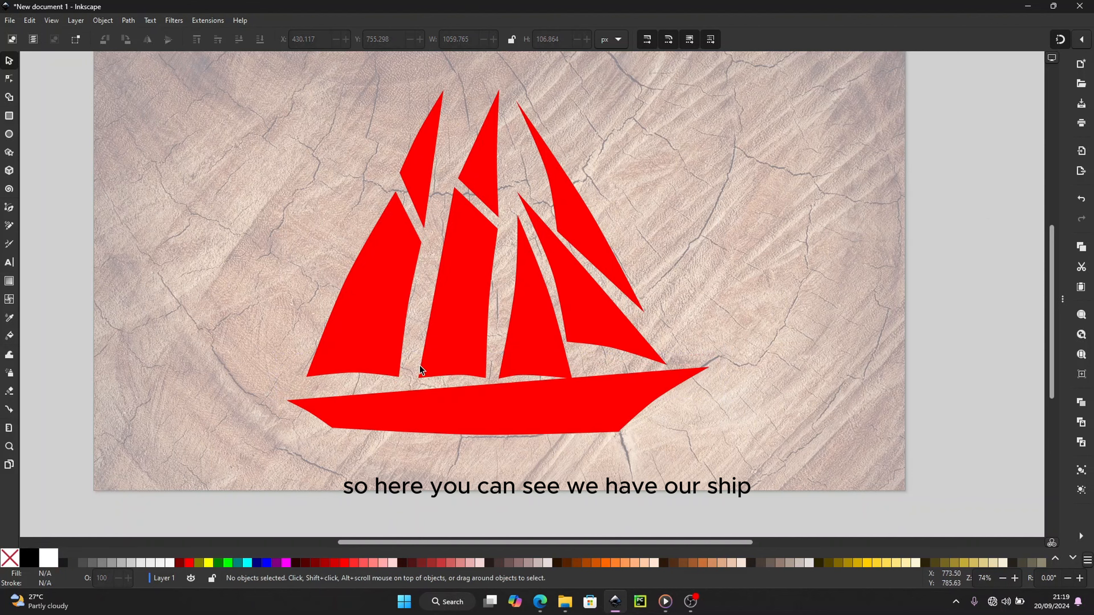
Group all the red ship parts together, leaving the wood background out of the group.
scroll(418, 365, "down", 2)
scroll(422, 366, "down", 1, "ctrl")
left_click_drag(436, 355, 438, 346)
key("ctrl+z")
left_click(791, 394)
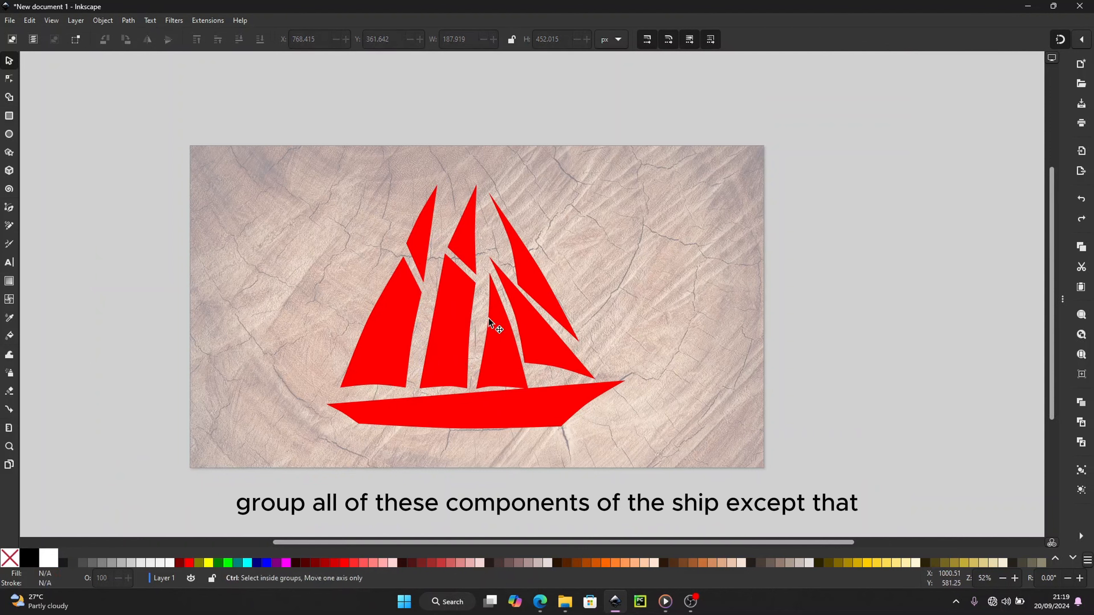
key("ctrl+a")
left_click(677, 302, "shift")
left_click(678, 303, "shift")
left_click(677, 305, "shift")
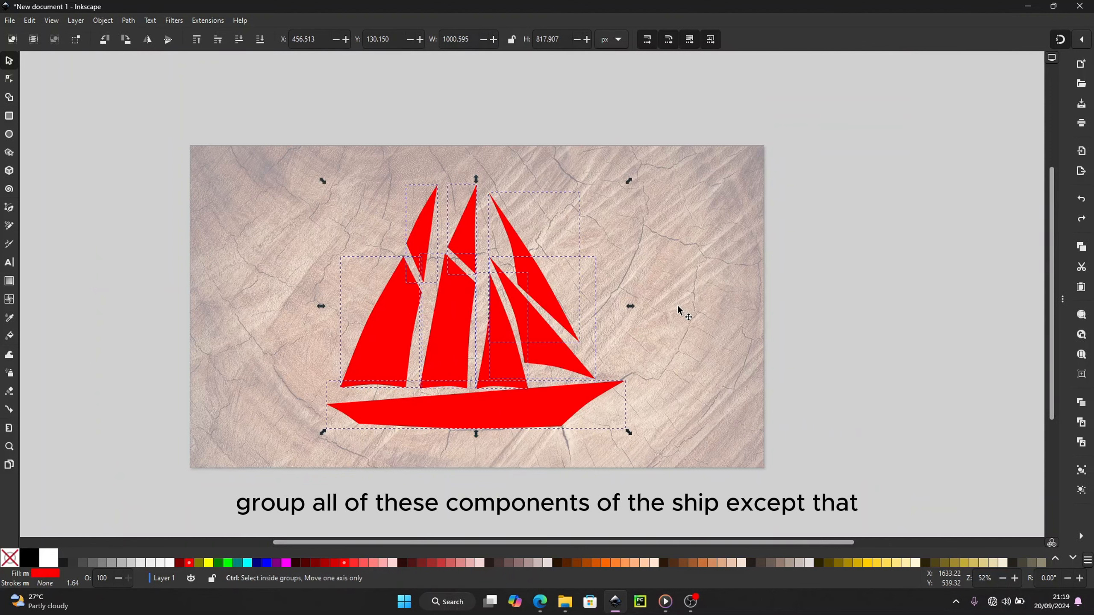
key("ctrl+g")
Scale the ship group down proportionally about its centre to about 795 × 650 px.
left_click_drag(627, 431, 603, 404)
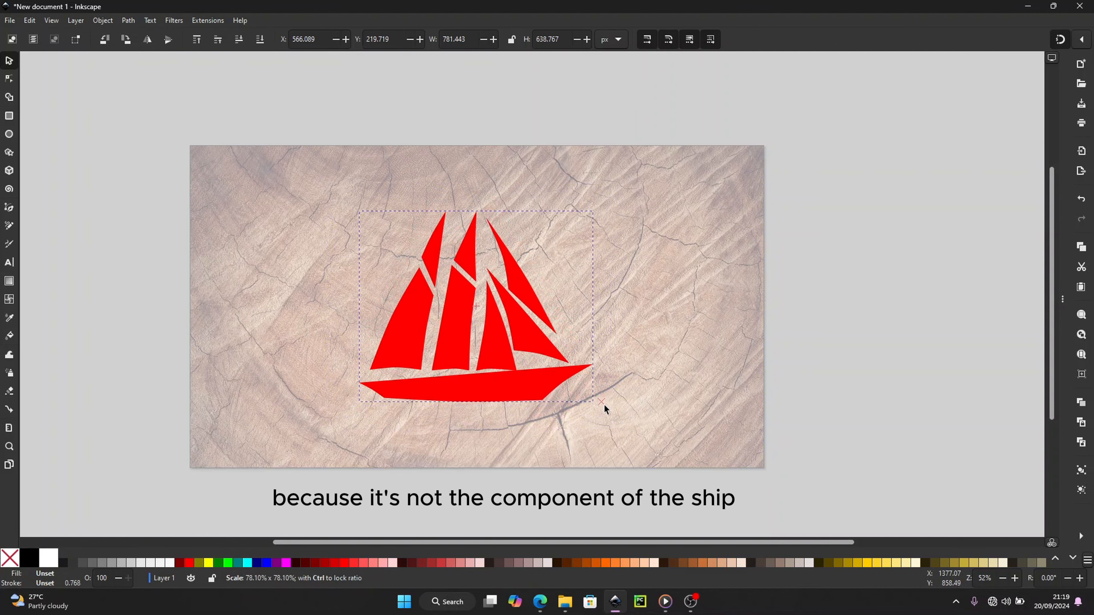
scroll(483, 390, "up", 1)
scroll(484, 387, "left", 2)
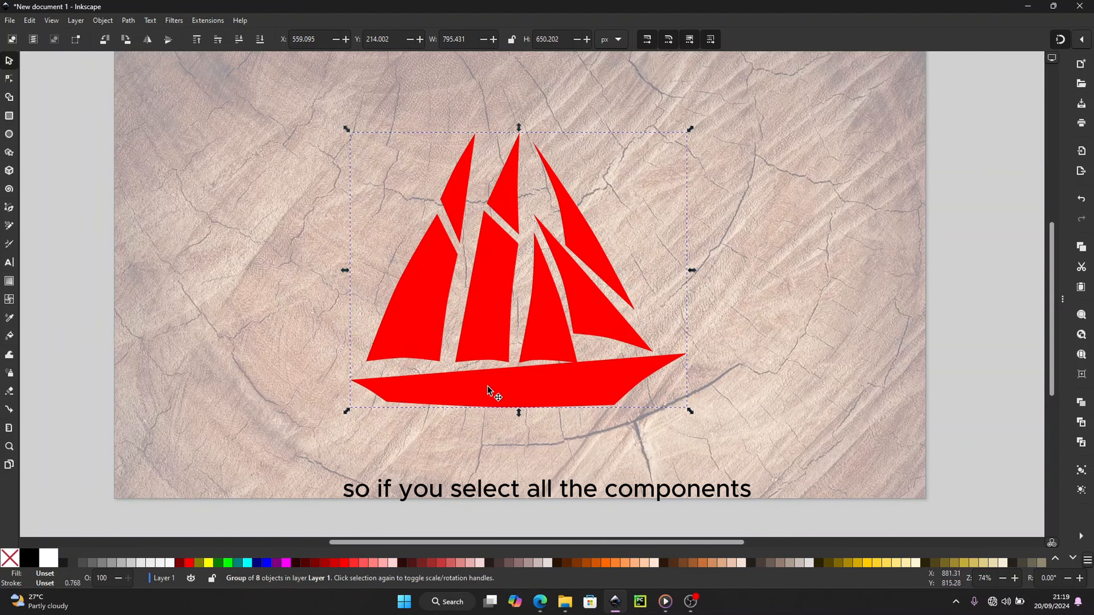
left_click(545, 390)
left_click(965, 302)
scroll(820, 338, "up", 1)
scroll(817, 339, "down", 1)
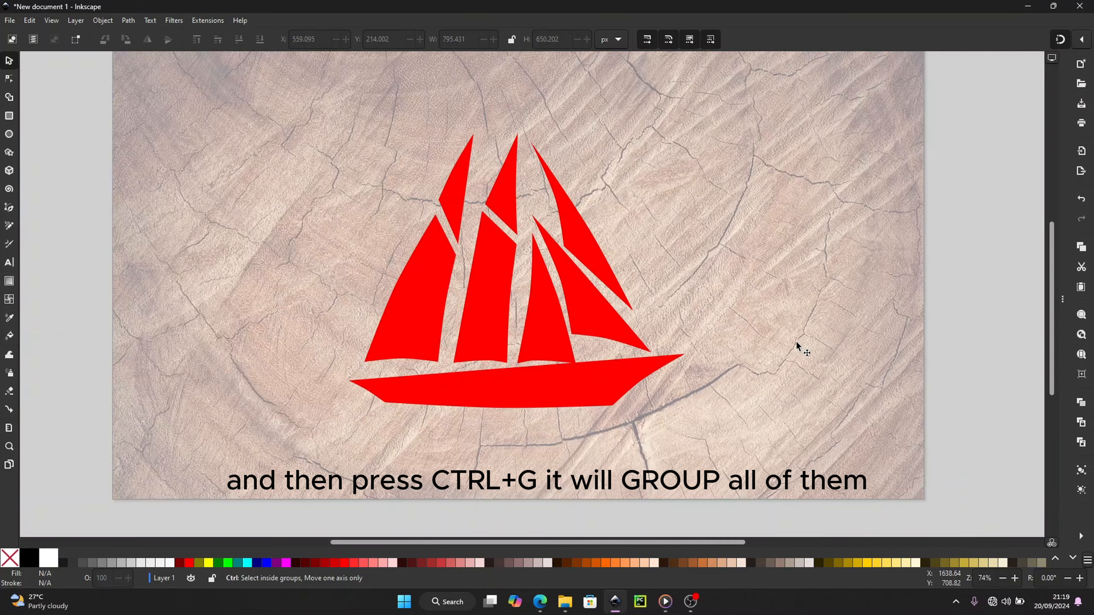
Duplicate the ship group and move the copy to the page's lower-right edge, at about X 1541, Y 475 px.
left_click(603, 316)
scroll(603, 316, "up", 1)
scroll(600, 314, "down", 2)
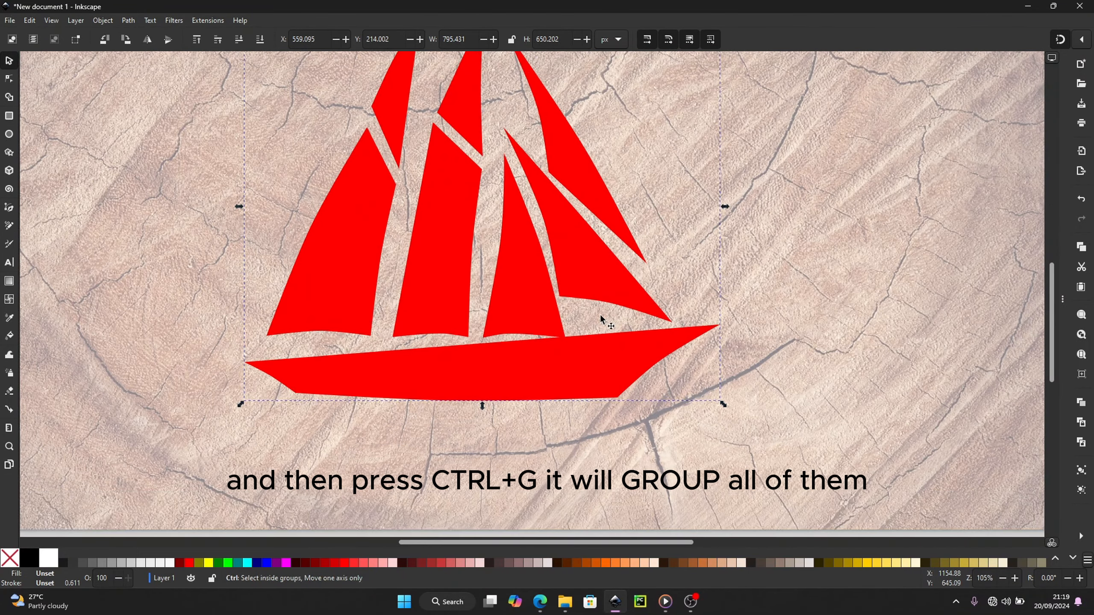
scroll(599, 314, "down", 1)
scroll(599, 315, "up", 2)
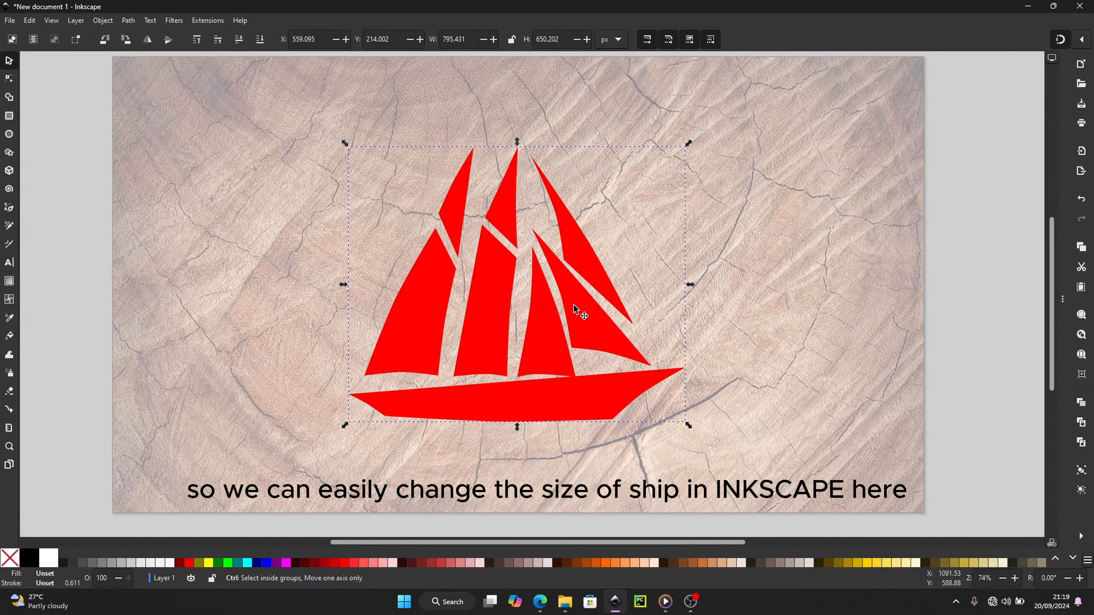
key("ctrl+d")
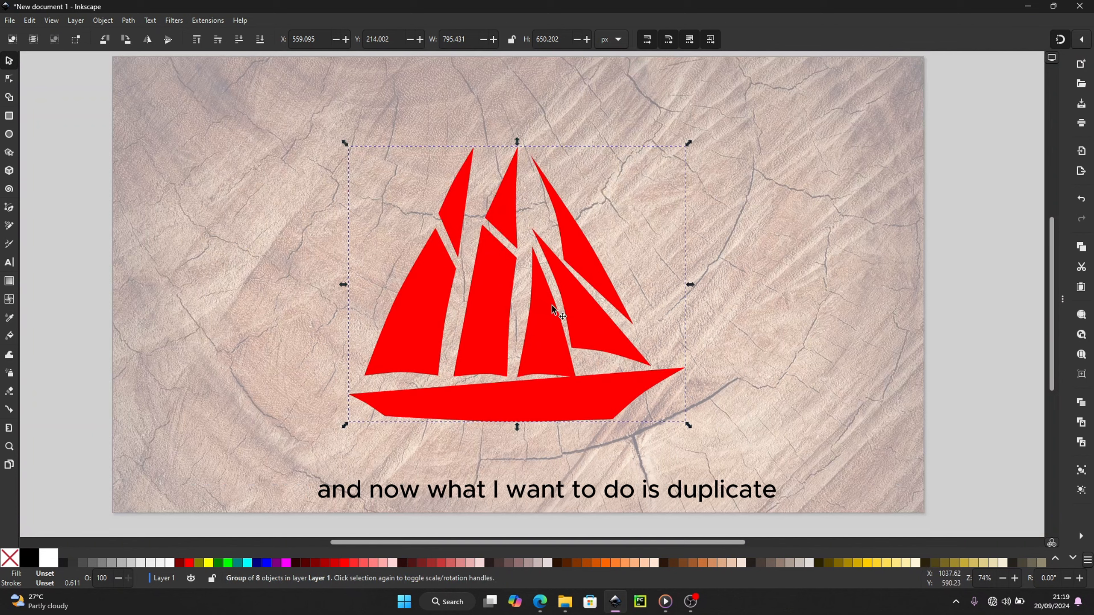
left_click_drag(579, 312, 990, 414)
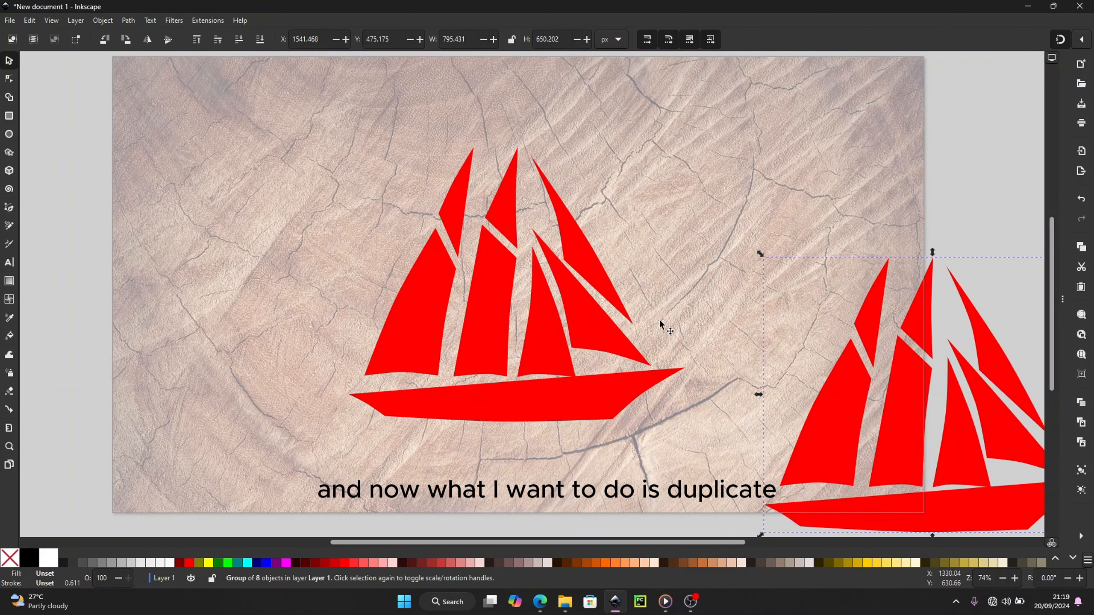
Open the Drop Shadow filter for the original ship in the middle of the page and turn on its live preview.
left_click(581, 299)
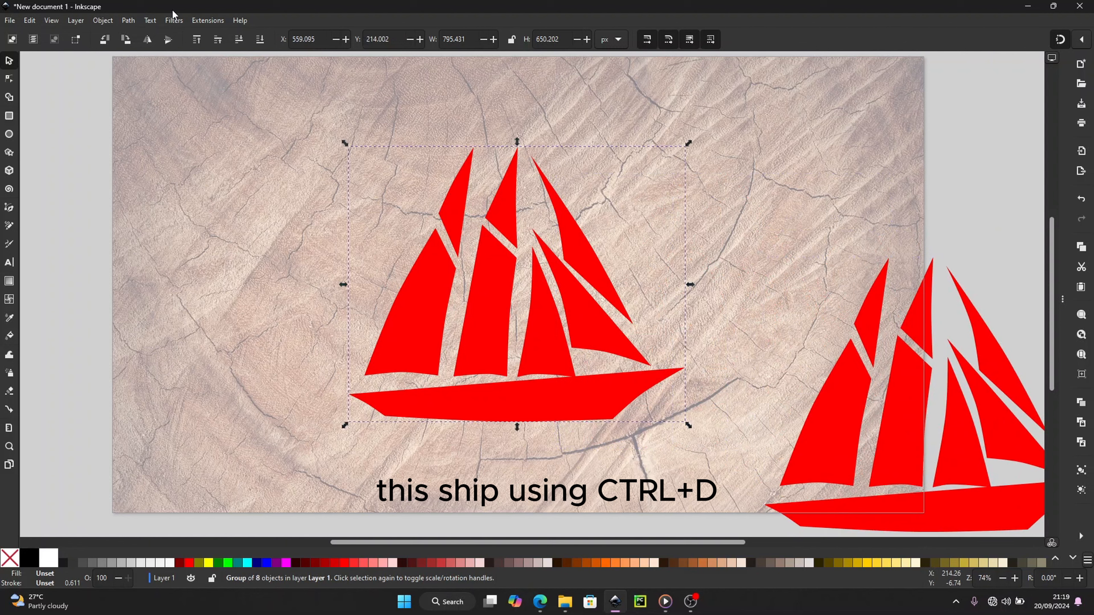
left_click(150, 20)
mouse_move(174, 21)
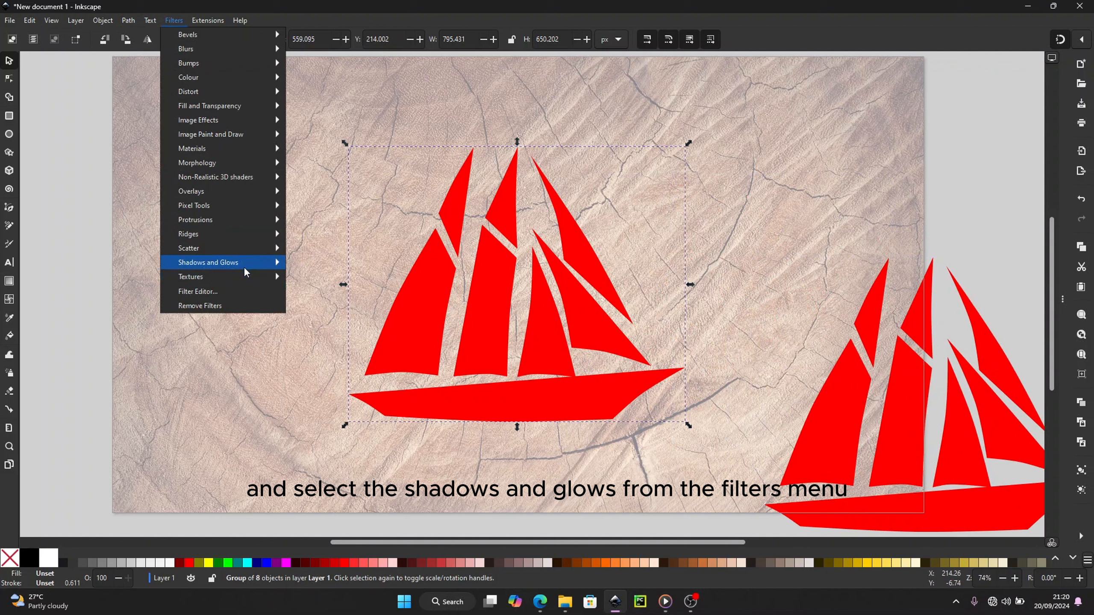
mouse_move(275, 266)
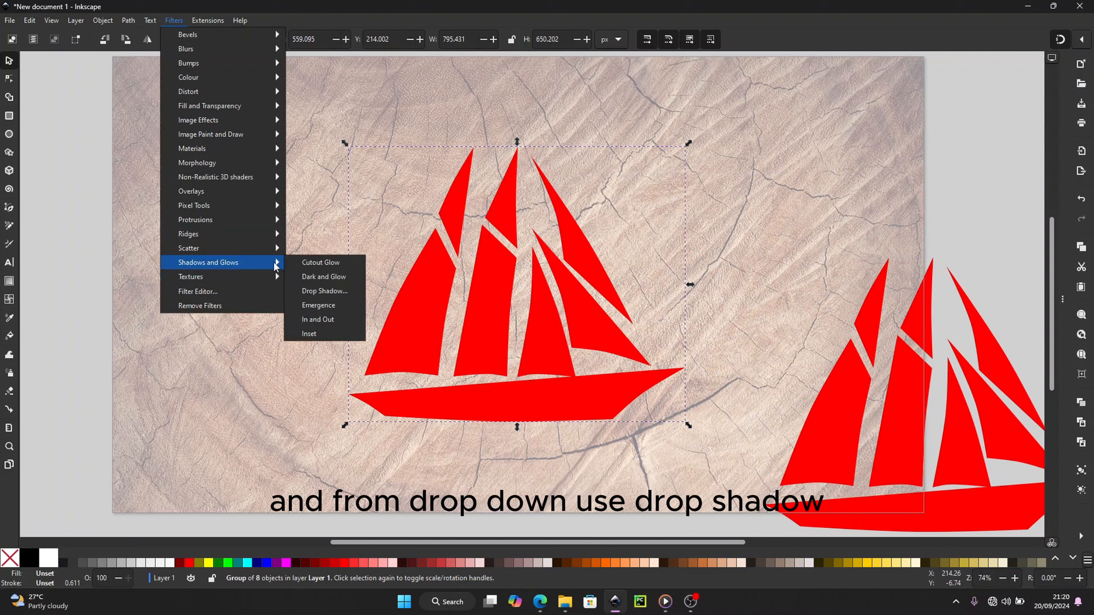
left_click(311, 293)
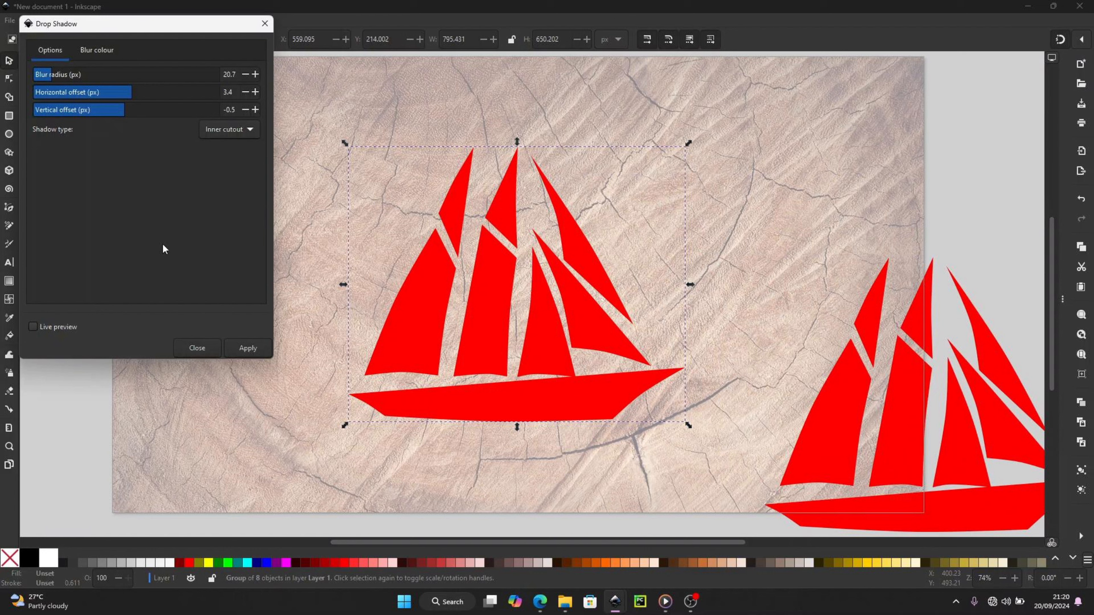
left_click(63, 327)
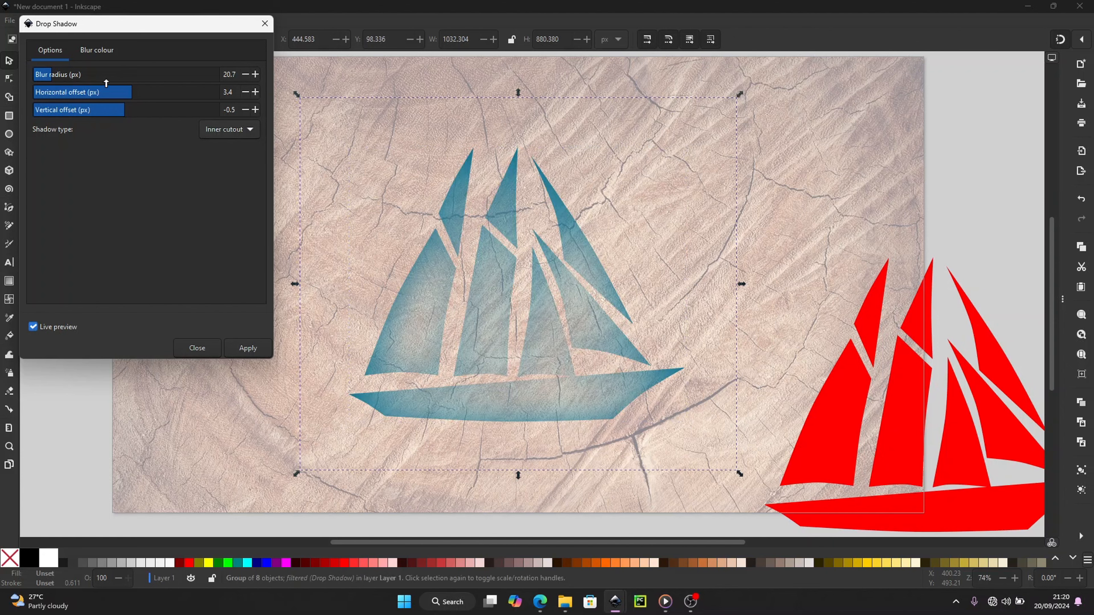
Set the drop shadow's blur colour to black (RGBA 000000fa) and return to the filter's shadow options.
left_click(95, 50)
left_click_drag(104, 145, 38, 162)
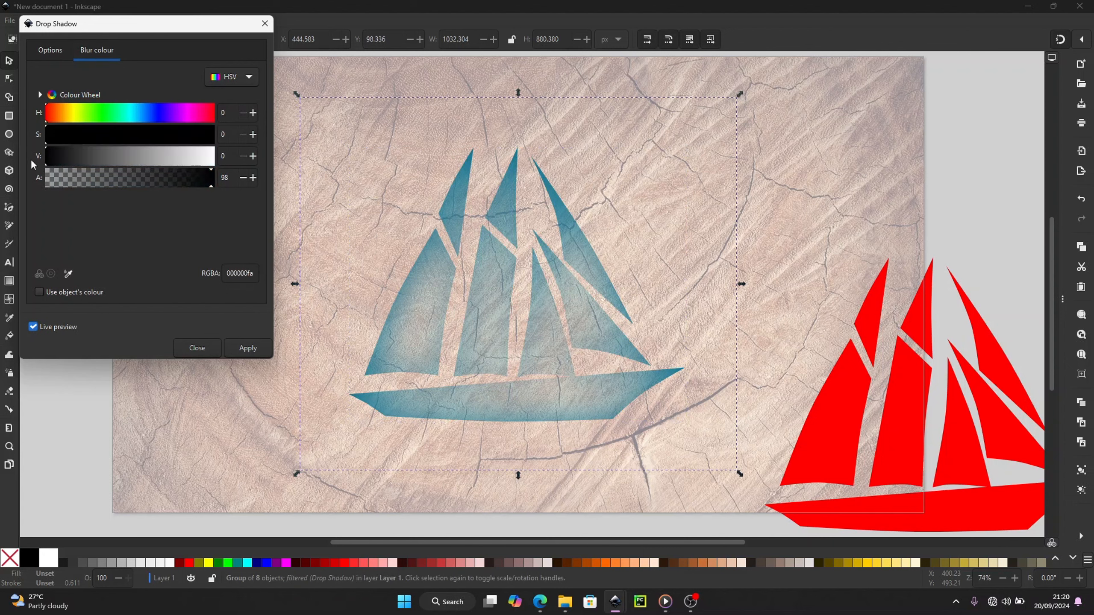
left_click(61, 56)
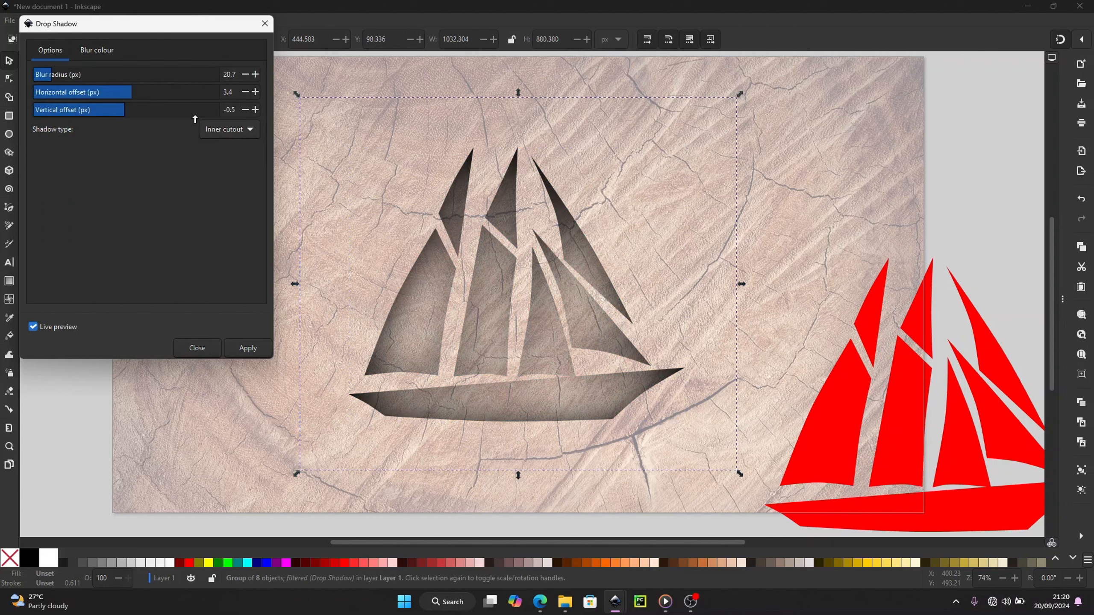
Choose Inner cutout as the shadow type for the middle ship and apply the drop shadow.
left_click(221, 131)
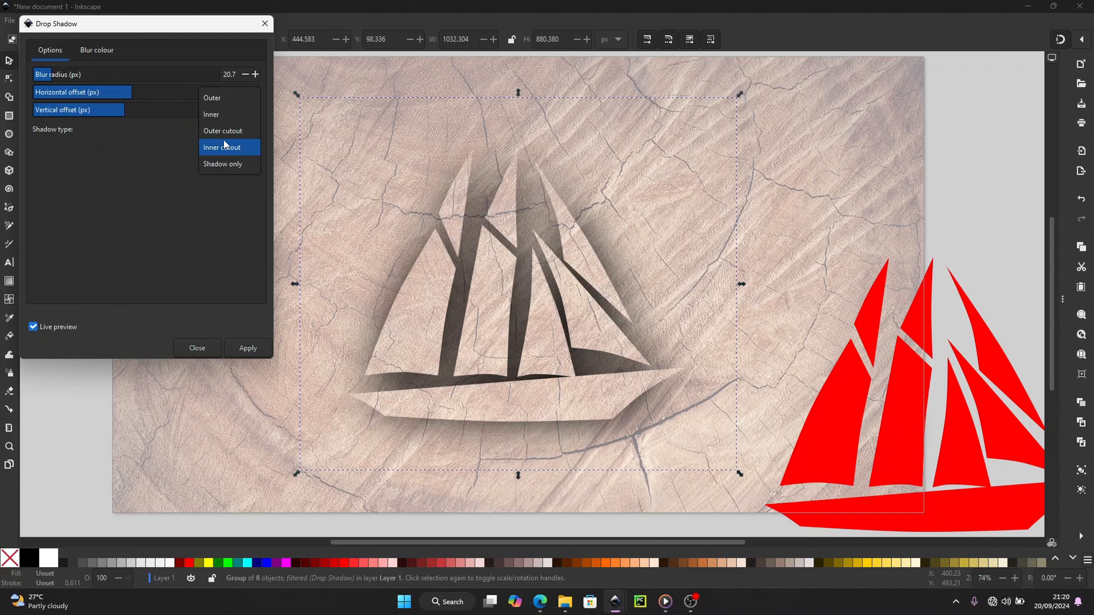
left_click(224, 144)
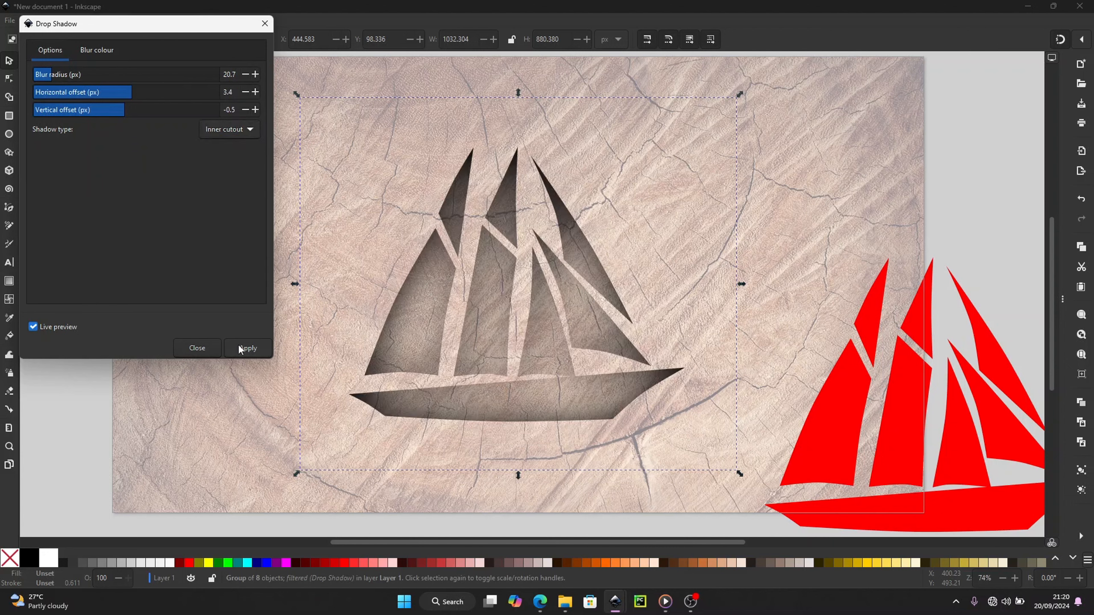
left_click(213, 354)
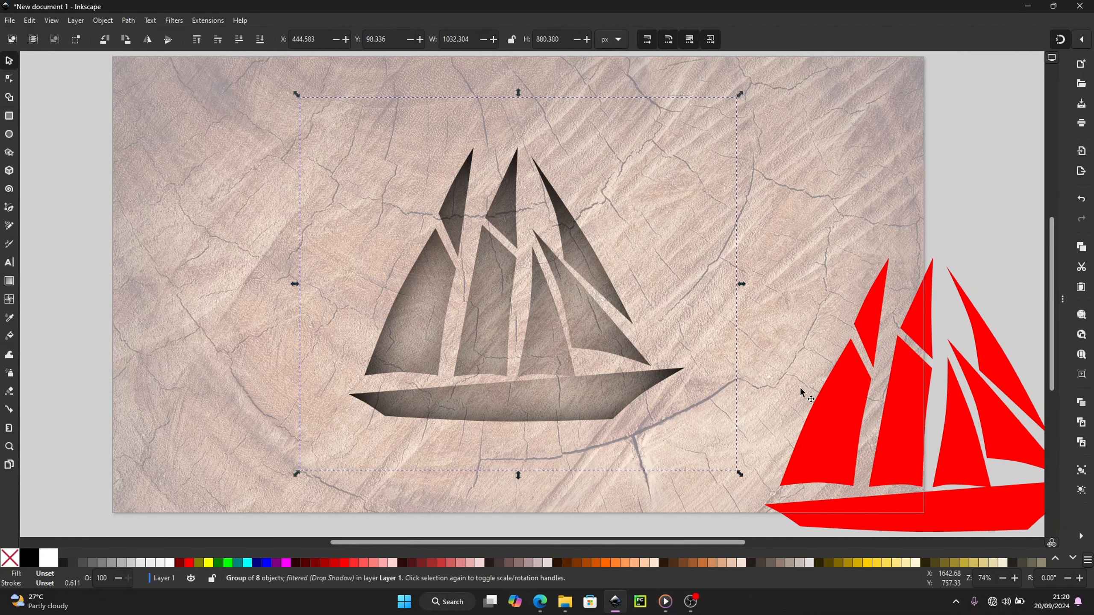
Move the plain red ship to the page's middle and place a duplicate past the lower-left page edge, at about X -507, Y 541 px.
left_click_drag(826, 393, 420, 278)
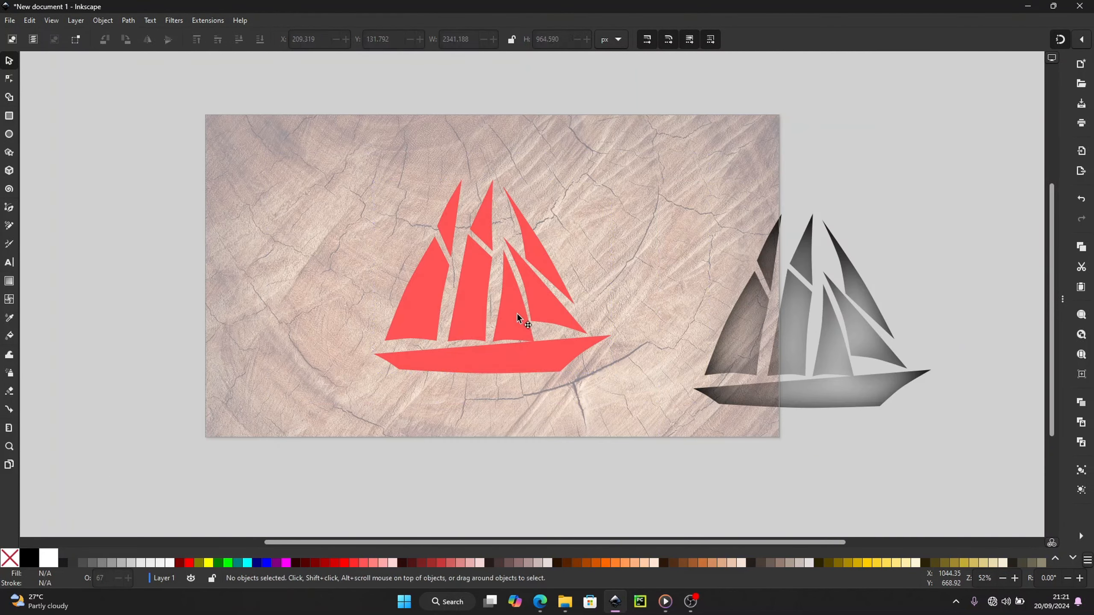
left_click_drag(516, 314, 179, 405)
key("ctrl+z")
key("ctrl+d")
scroll(505, 338, "up", 1)
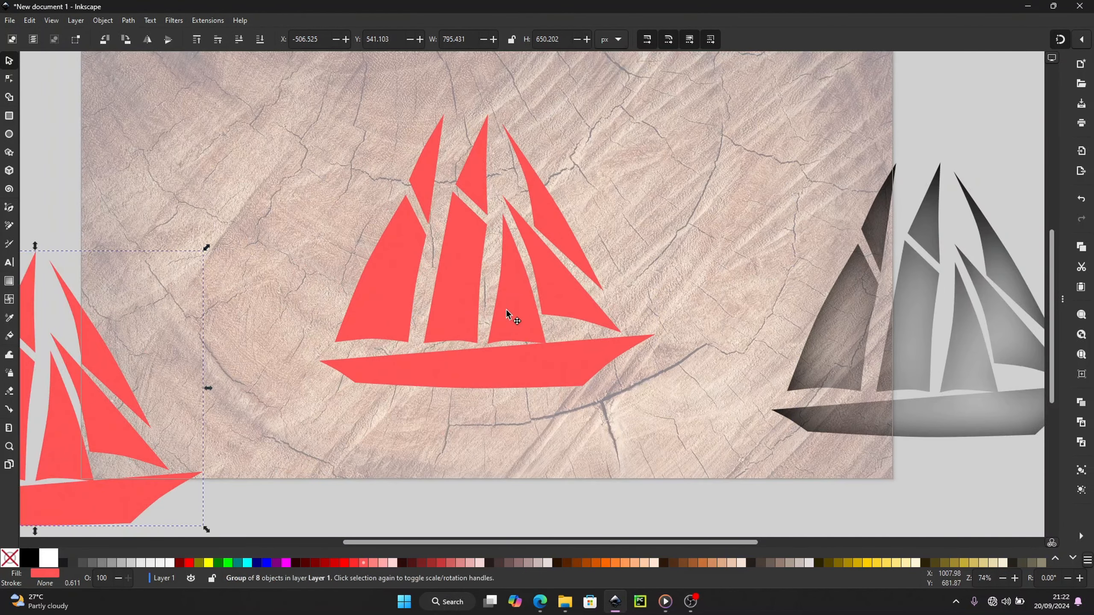
left_click_drag(506, 310, 505, 314)
key("ctrl+z")
Apply an inner-cutout drop shadow to the middle ship with live preview, horizontal offset -20.8 px and vertical offset 5.3 px.
left_click(148, 22)
mouse_move(170, 21)
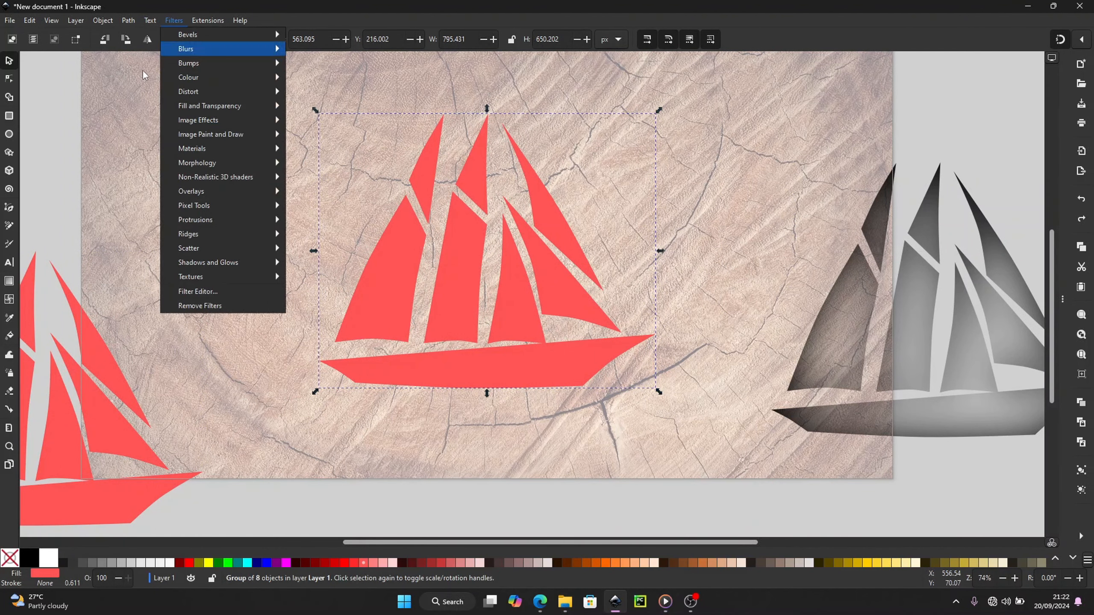
mouse_move(210, 283)
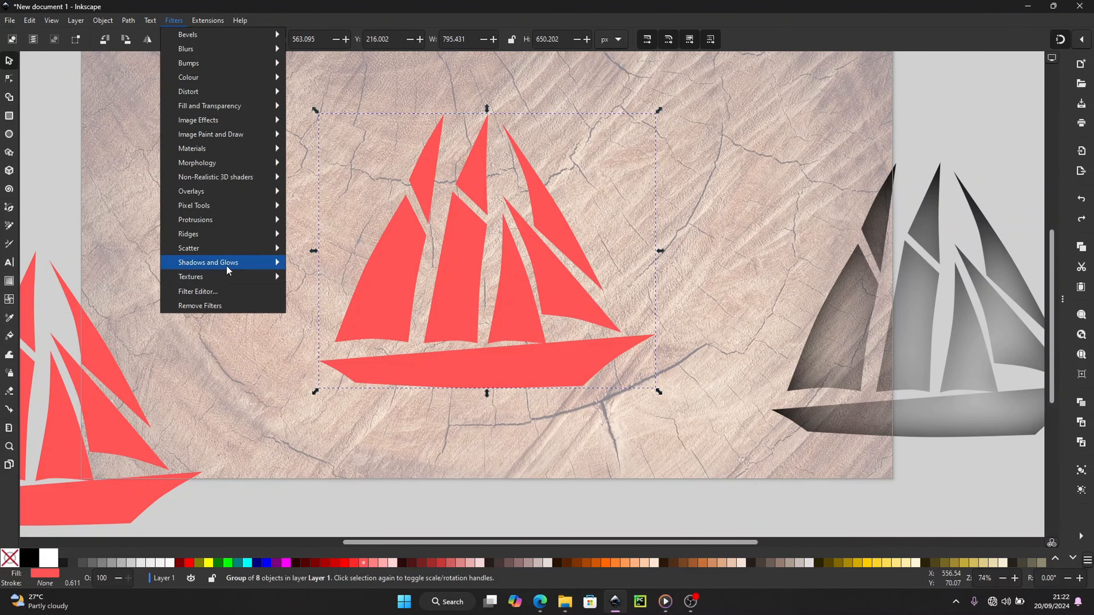
left_click(321, 291)
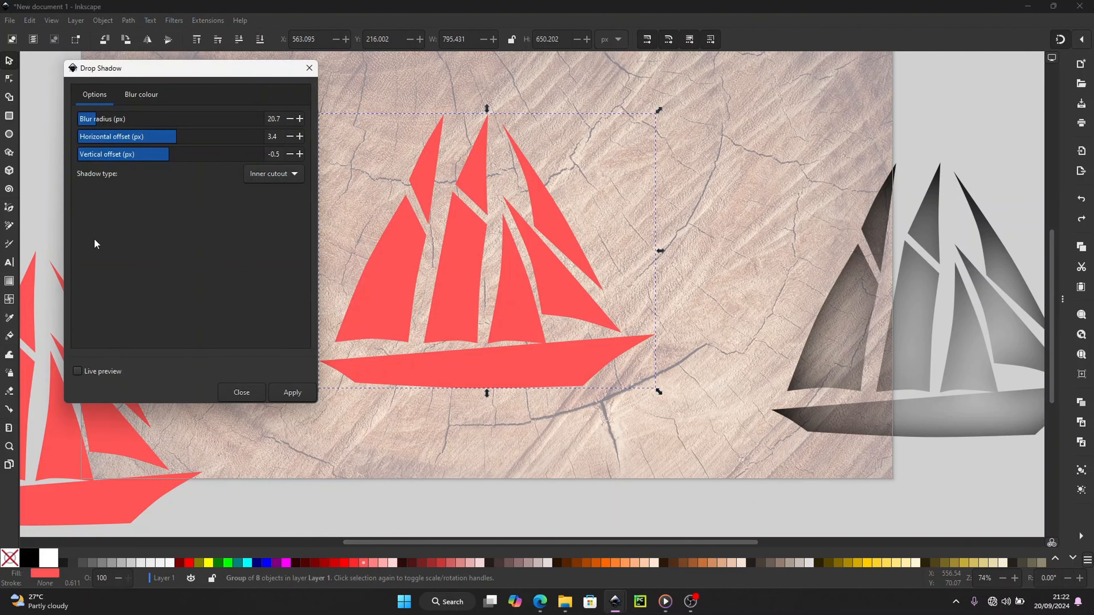
left_click(116, 371)
left_click(157, 139)
left_click_drag(157, 140, 180, 155)
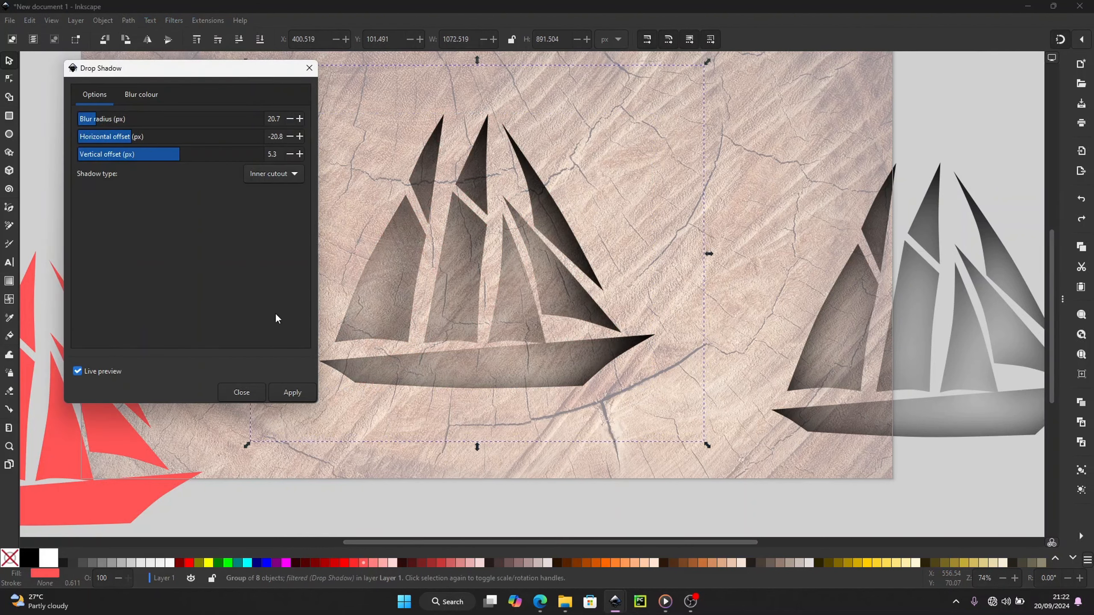
left_click(241, 393)
Align the other shadowed ship and the plain red ship over the middle one, and lower the red ship beneath both shadows.
left_click_drag(835, 324, 373, 280)
left_click_drag(65, 440, 516, 286)
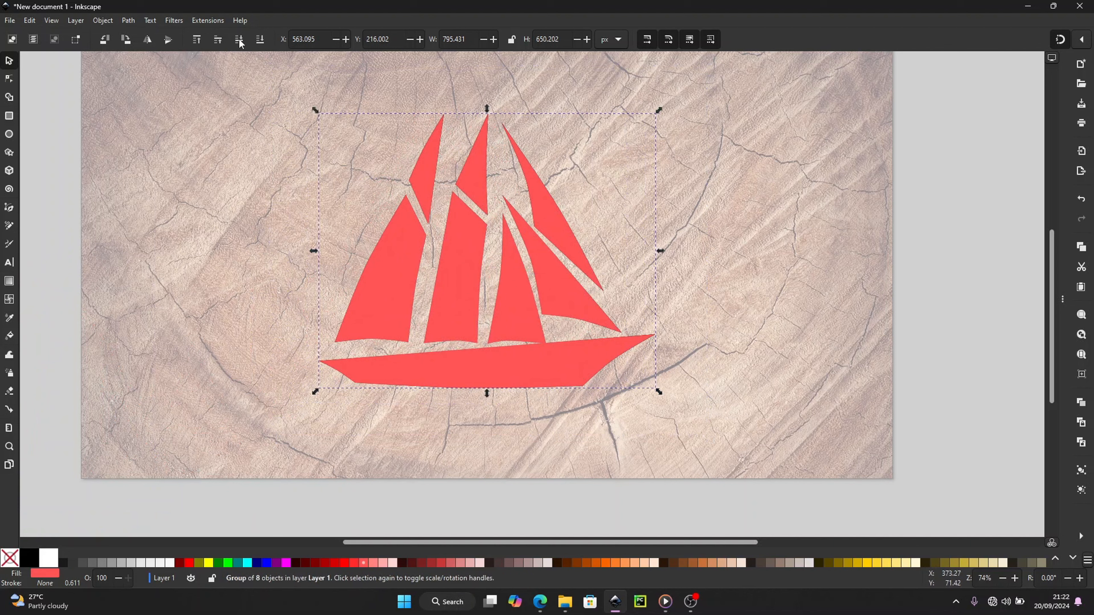
left_click(239, 39)
left_click(239, 40)
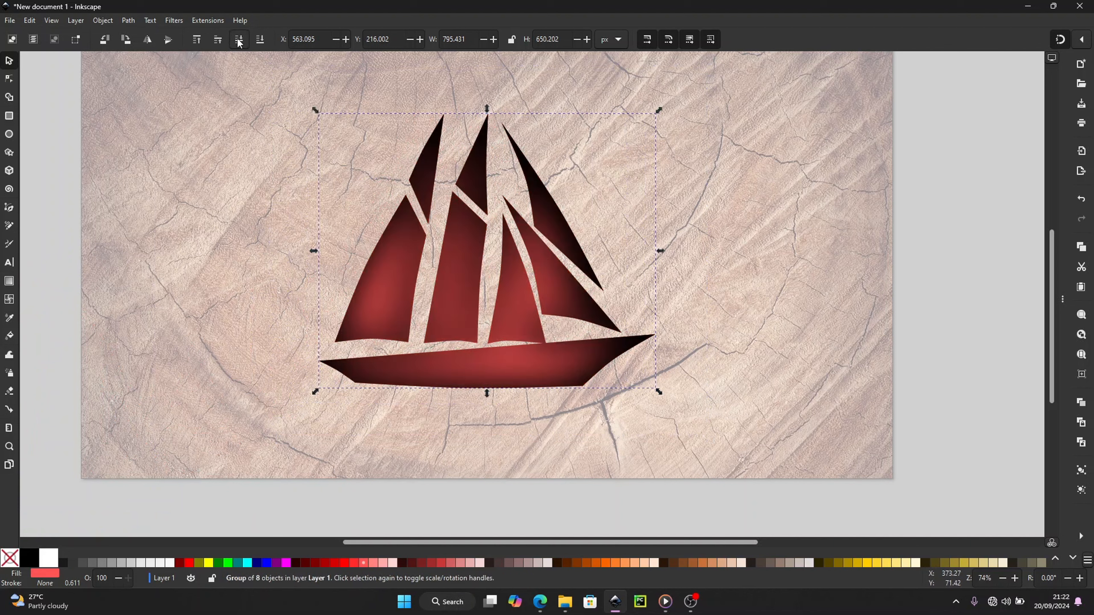
Set the blur of the topmost shadowed ship to 6.7%.
left_click(516, 298)
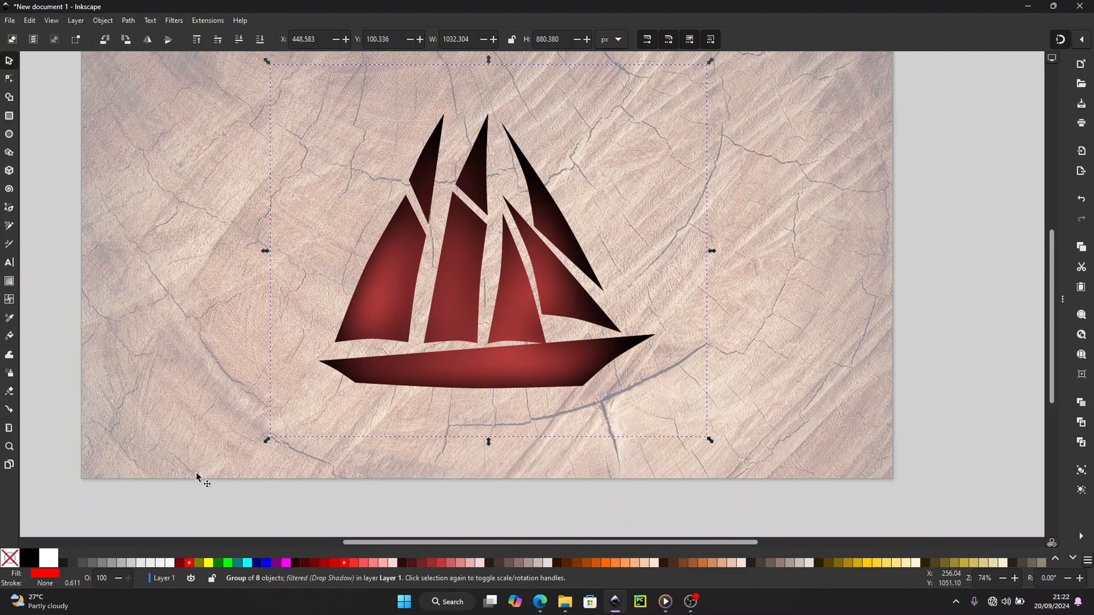
key("ctrl")
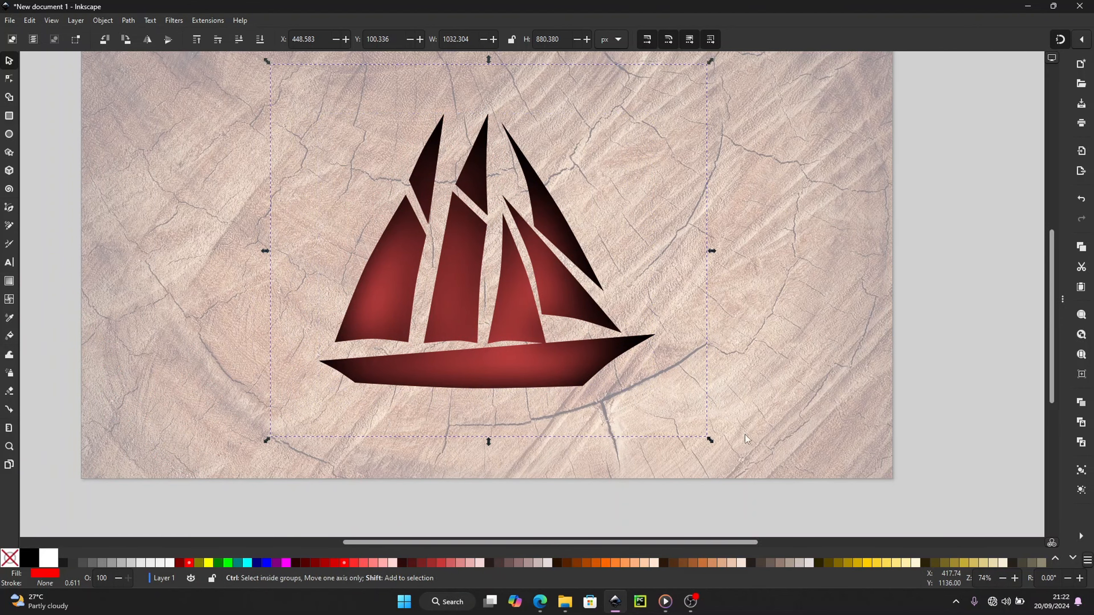
key("ctrl+shift+f")
left_click_drag(831, 515, 764, 524)
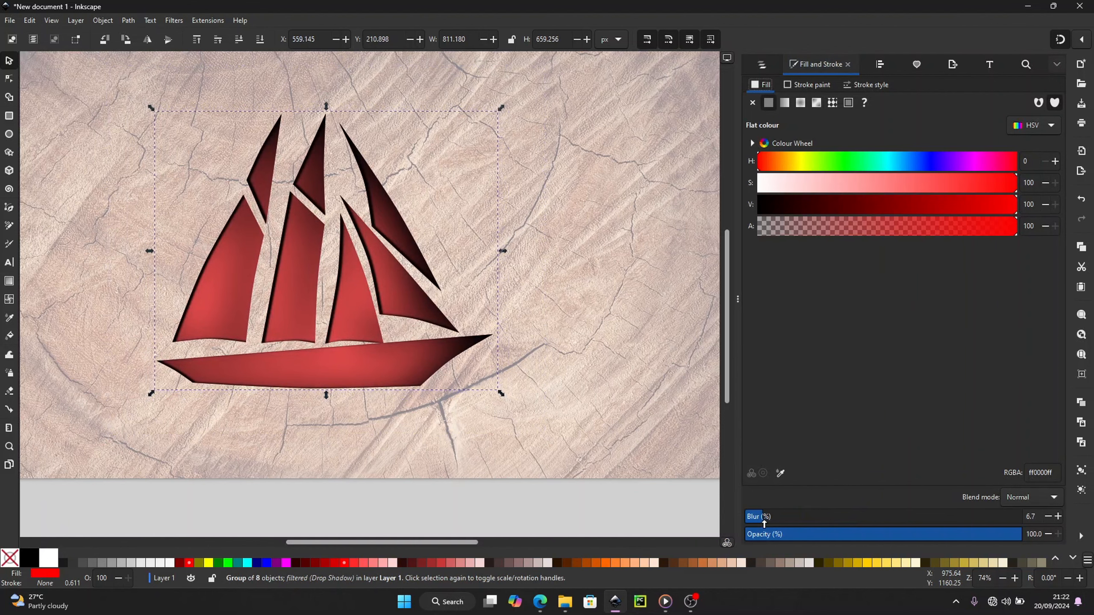
Reduce the blur of the other shadowed ship, the one with the larger shadow offset.
double_click(415, 299)
left_click_drag(415, 300, 483, 347)
key("ctrl+z")
double_click(514, 265)
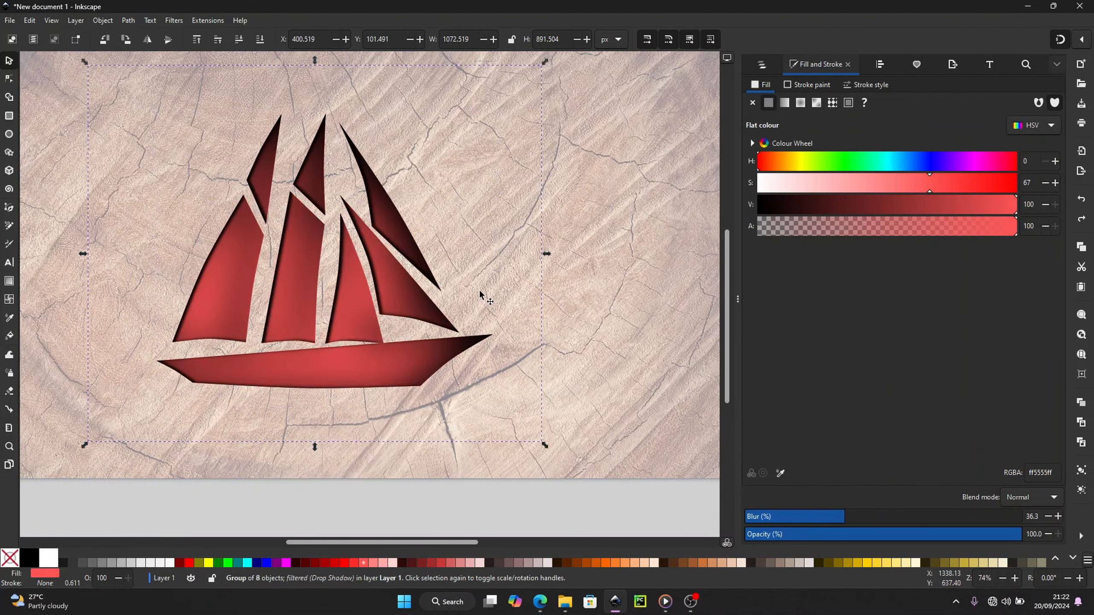
mouse_move(797, 517)
left_mouse_down()
mouse_move(749, 518)
mouse_move(818, 516)
left_mouse_up()
left_click(737, 329)
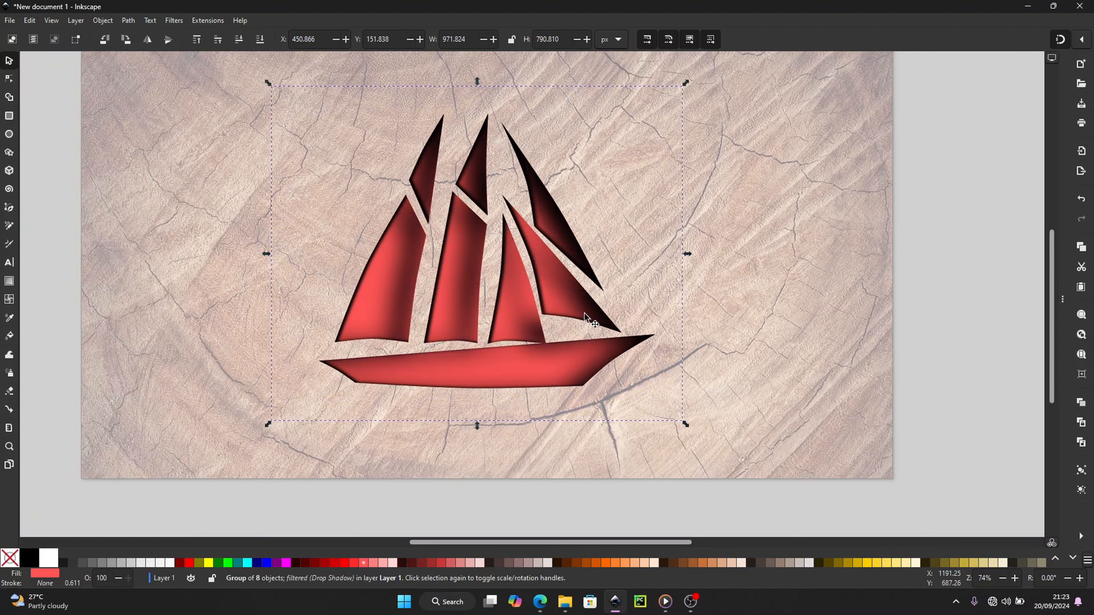
scroll(585, 315, "up", 3)
left_click(883, 272)
left_click(922, 266)
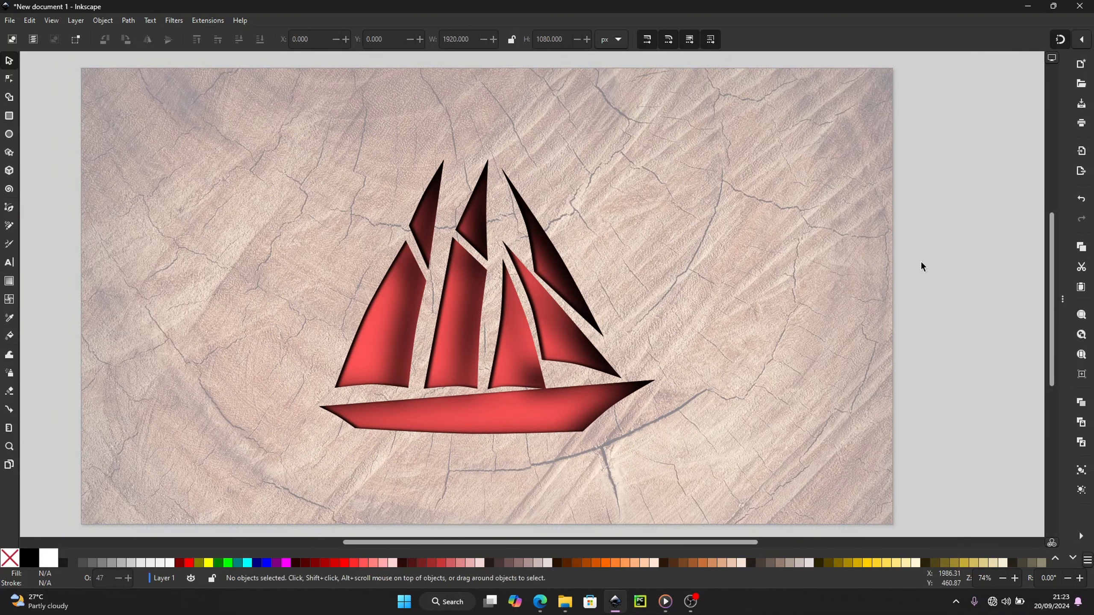
left_click(685, 300)
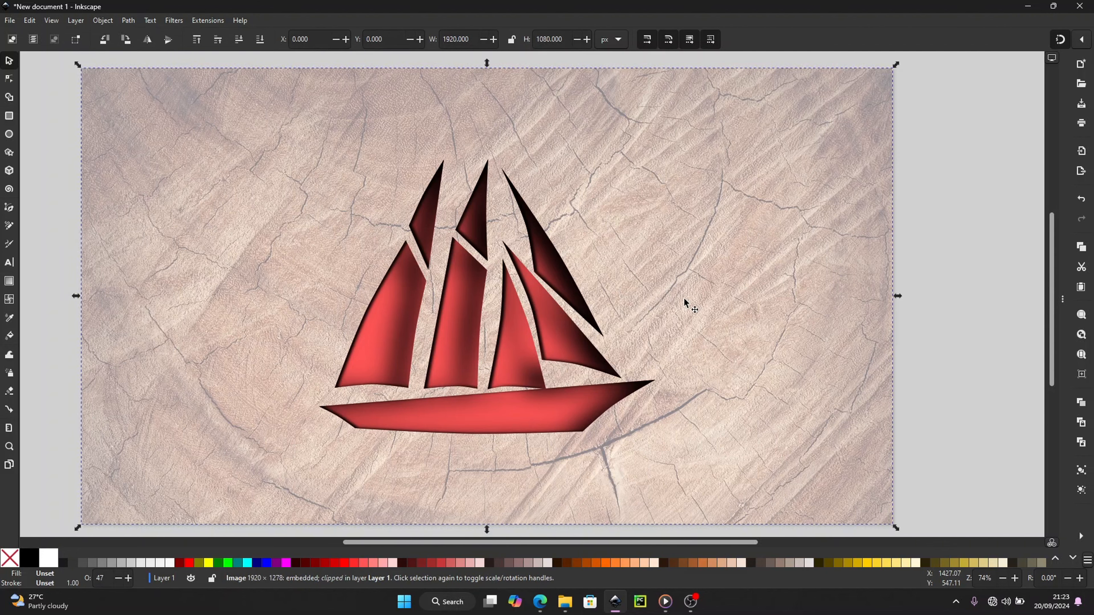
key("r")
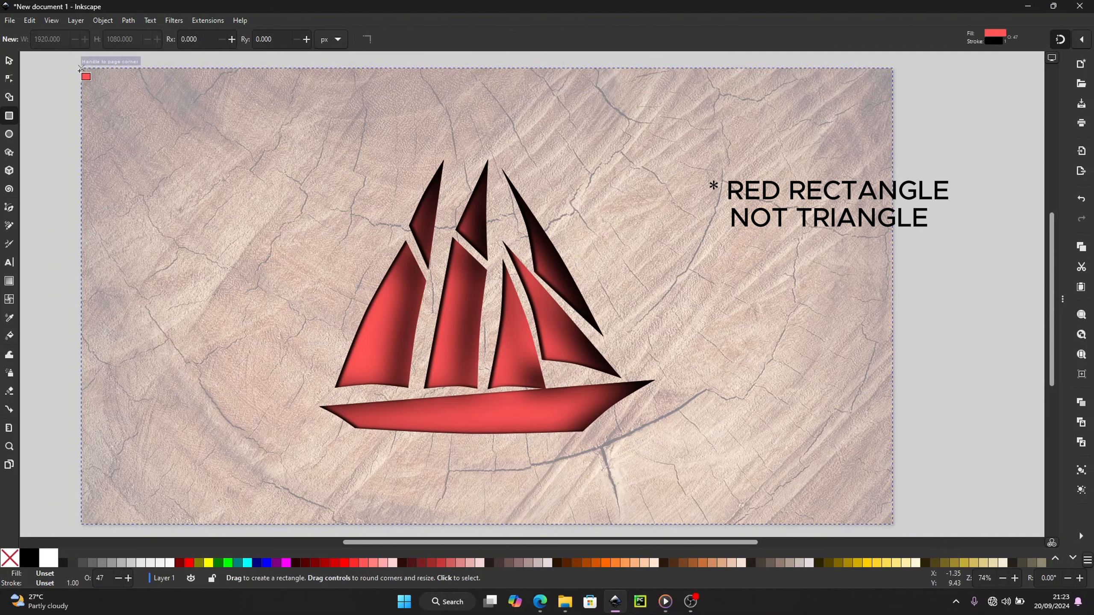
mouse_move(80, 68)
left_mouse_down()
mouse_move(893, 515)
mouse_move(1025, 534)
left_mouse_up()
key("s")
left_click(239, 39)
key("ctrl+shift+f")
left_click(737, 299)
left_click(949, 287)
key("ctrl+z")
key("ctrl+shift+z")
left_click_drag(766, 221, 750, 283)
key("ctrl+z")
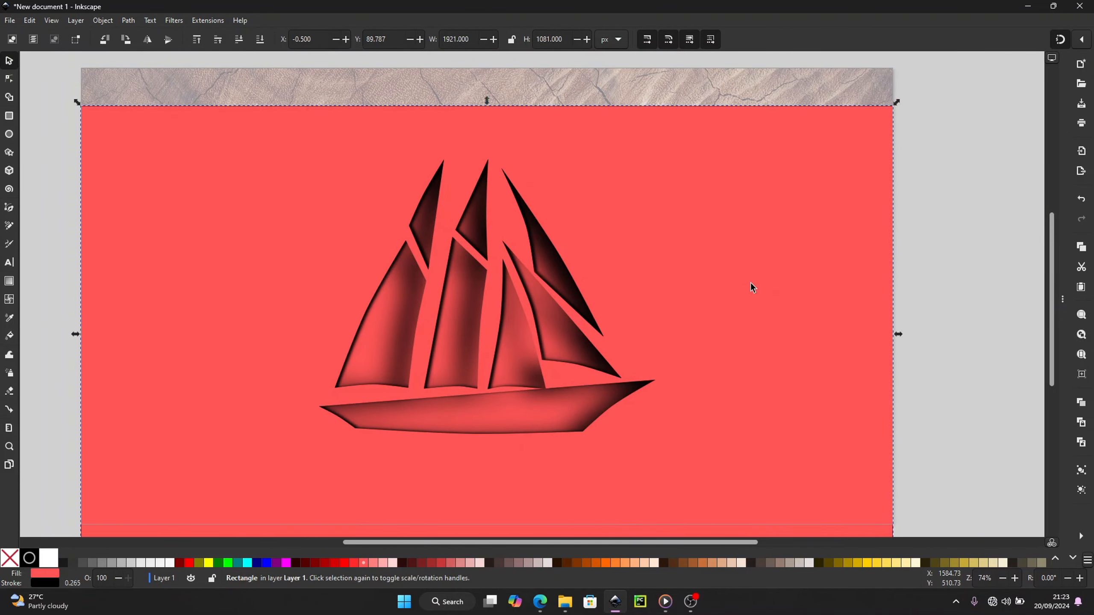
key("Delete")
Duplicate the wood image and place the copy beside the page, past its right edge.
left_click(630, 278)
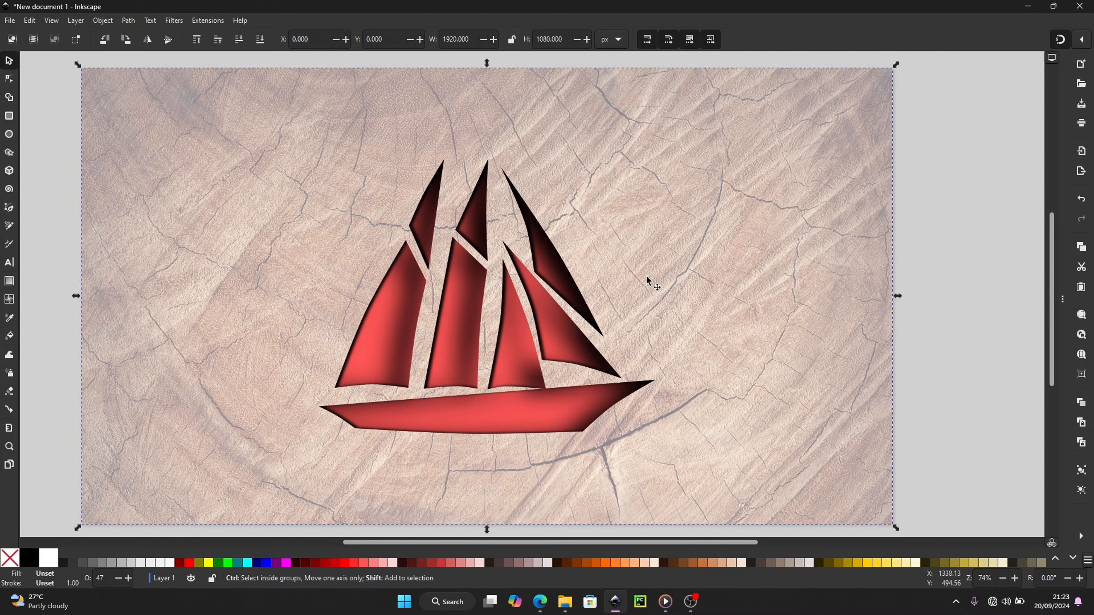
scroll(656, 284, "down", 1)
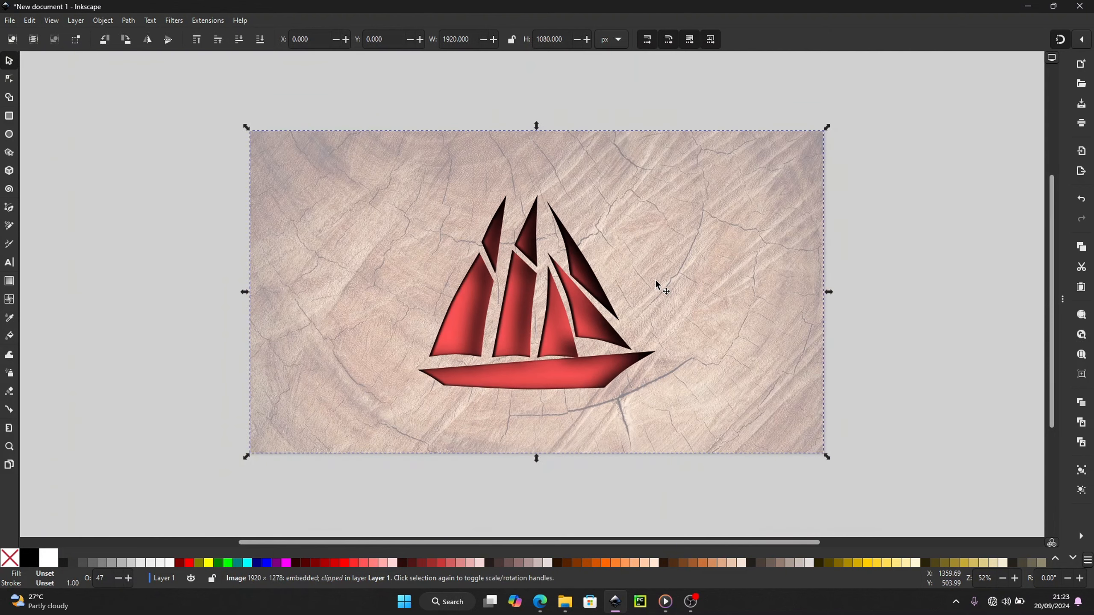
right_click(655, 280)
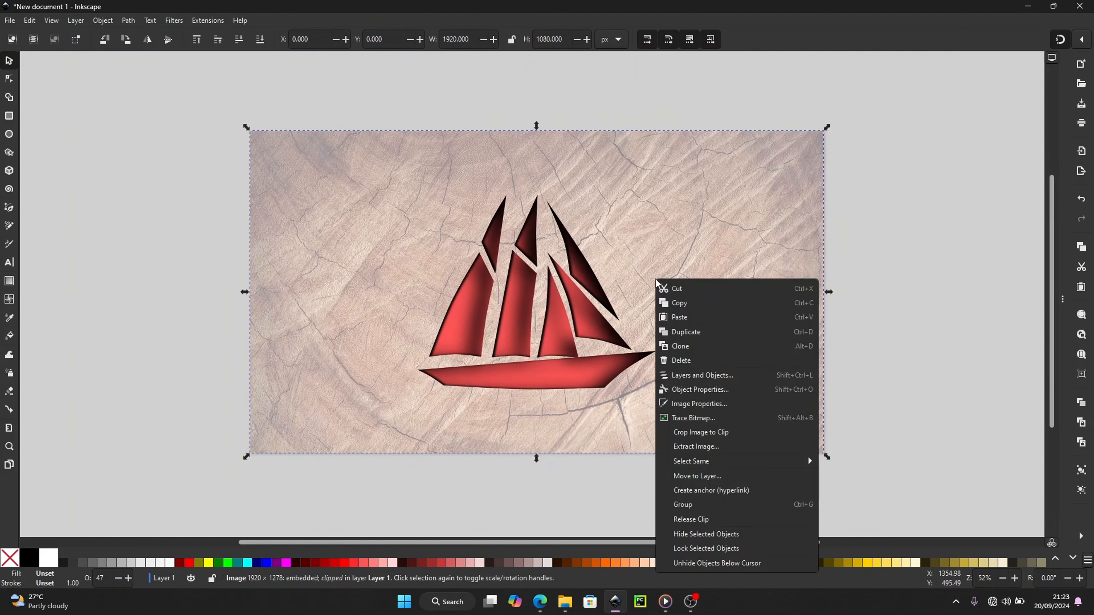
left_click(676, 332)
left_click_drag(646, 279, 836, 276)
scroll(155, 340, "left", 2)
Nudge the plain red ship horizontally out from under the shadowed ships to about X 857 px.
left_click_drag(156, 340, 137, 408)
left_click(186, 309)
key("ctrl+z")
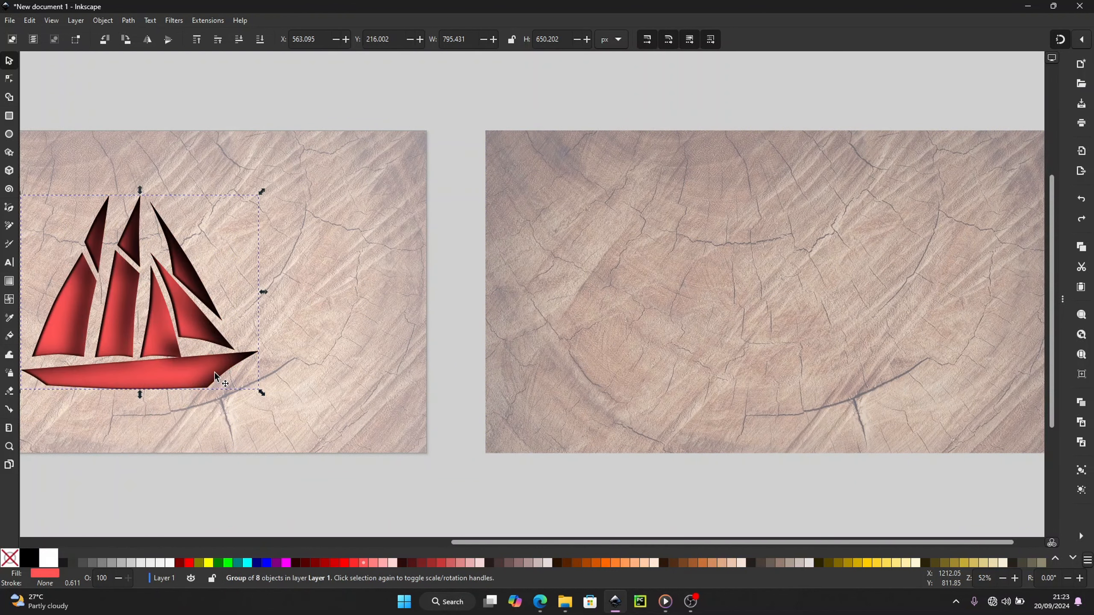
key("Right")
key("Right")
key("Right")
key("Right")
key("Right")
key("Right")
key("Right")
key("Right")
key("Right")
key("Right")
key("Right")
key("Right")
key("Right")
key("Right")
key("Right")
key("Right")
key("Right")
key("Right")
key("Right")
key("Right")
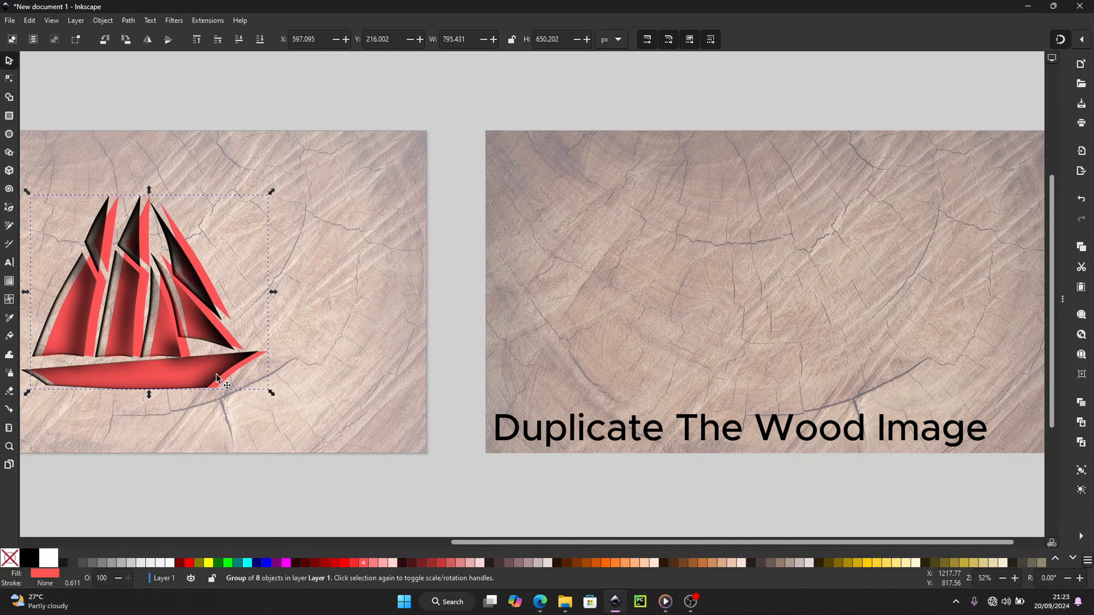
key("Right")
key("Right")
key("Right")
key("Right")
key("Right")
key("Right")
key("Right")
key("Right")
key("Right")
key("Right")
key("Right")
key("Right")
key("Right")
key("Right")
key("Right")
key("Right")
key("Right")
key("Right")
key("Right")
key("Right")
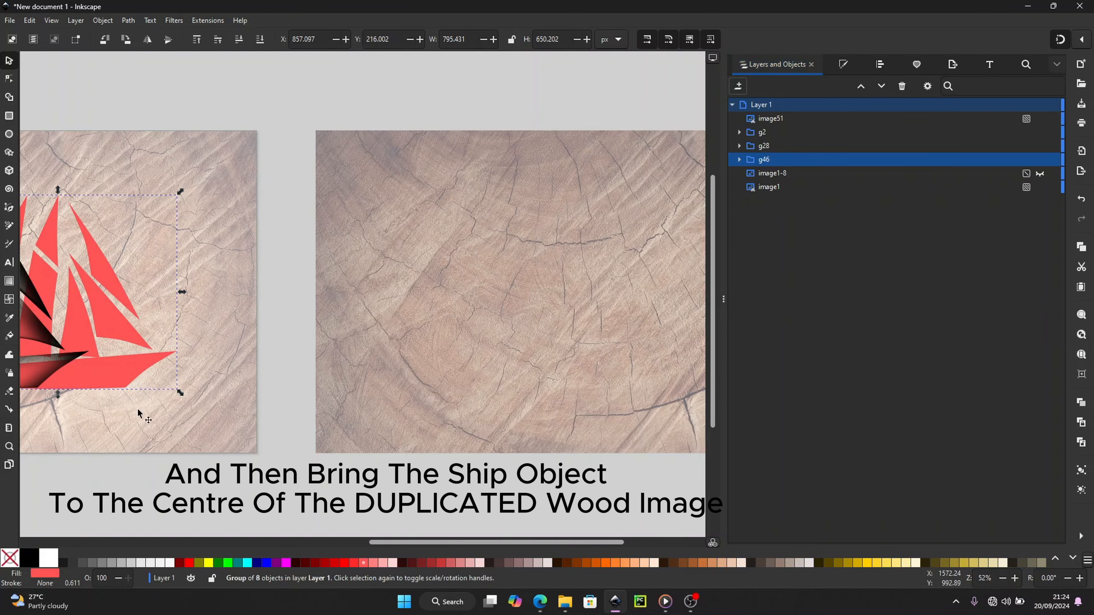
Rename the plain red ship group as "background ship".
double_click(765, 160)
type("backgro")
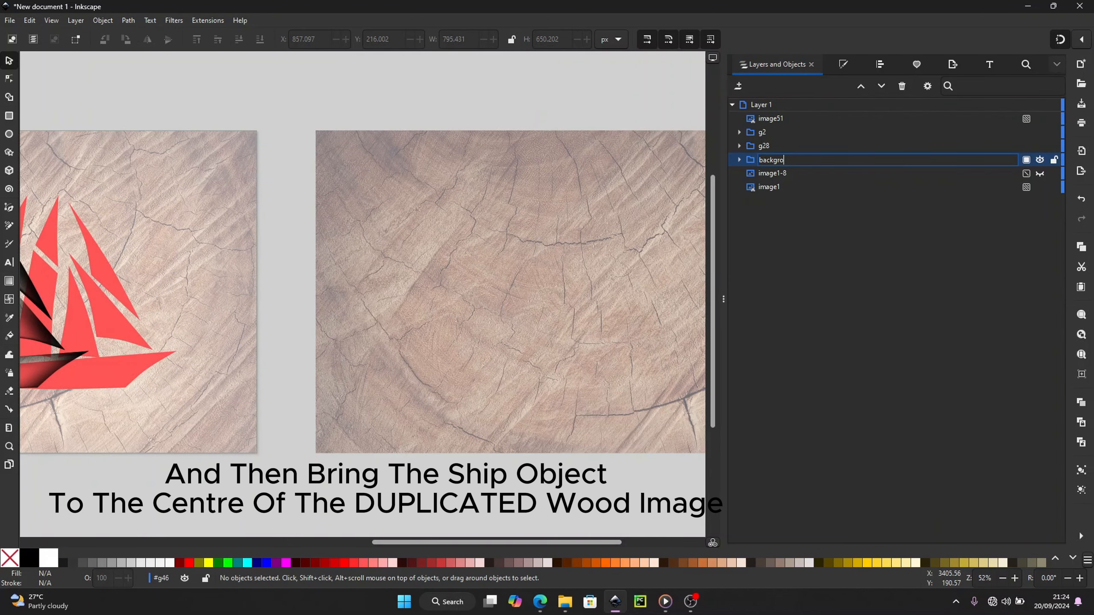
type("und ship")
key("Return")
Move the duplicated wood image to about X 2043, Y 0 px and place the plain red ship at its centre.
left_click(128, 336)
left_click(287, 327)
left_click(128, 336)
left_click_drag(482, 327, 460, 327)
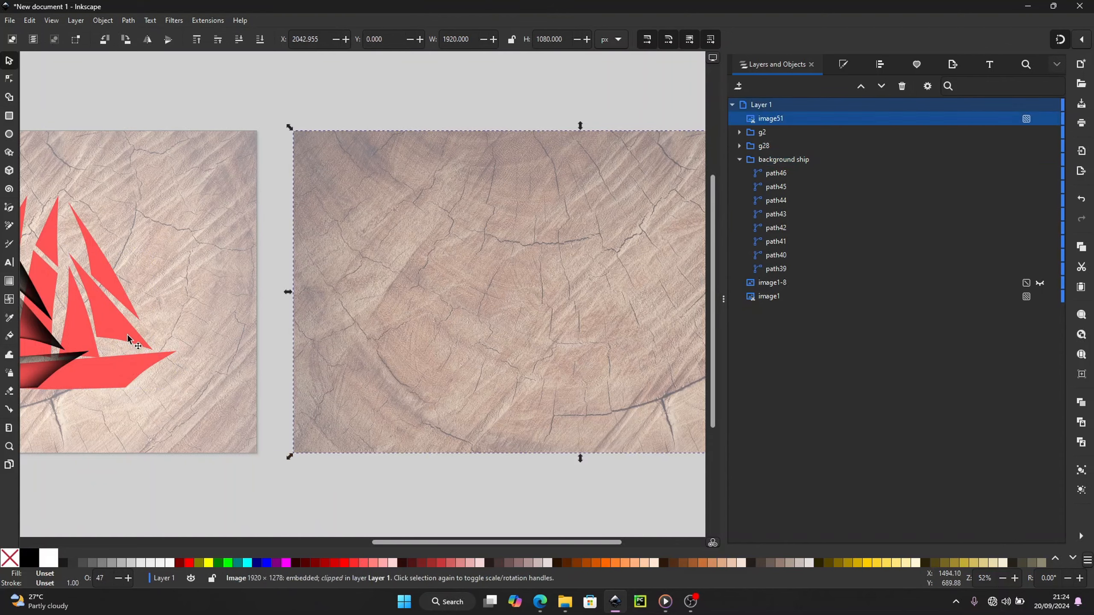
left_click_drag(128, 336, 624, 335)
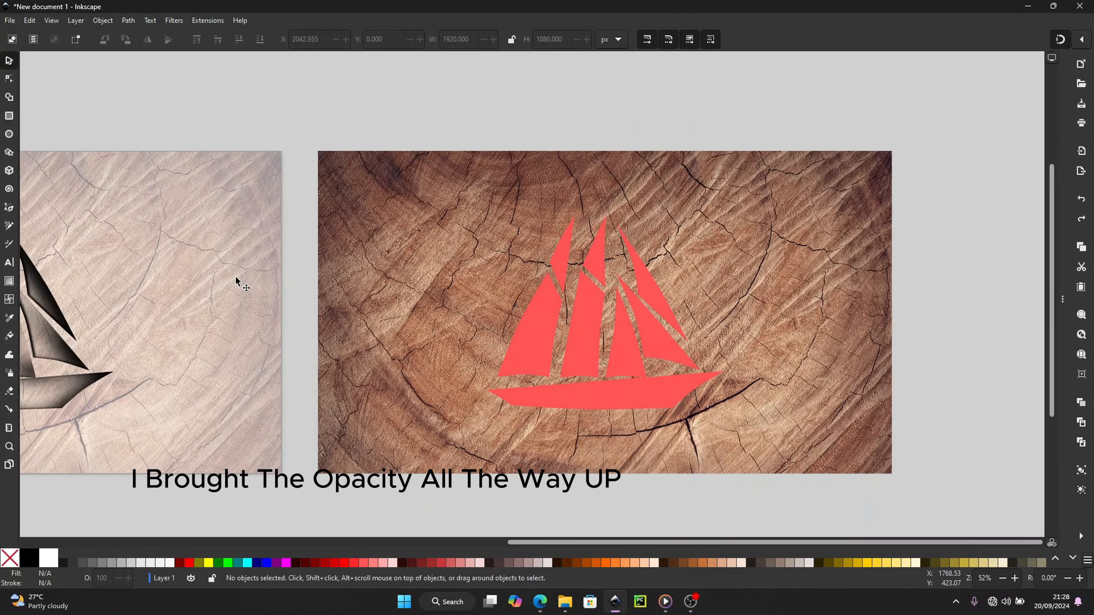
Set the opacity of the original wood image on the page to 100%.
left_click(235, 275)
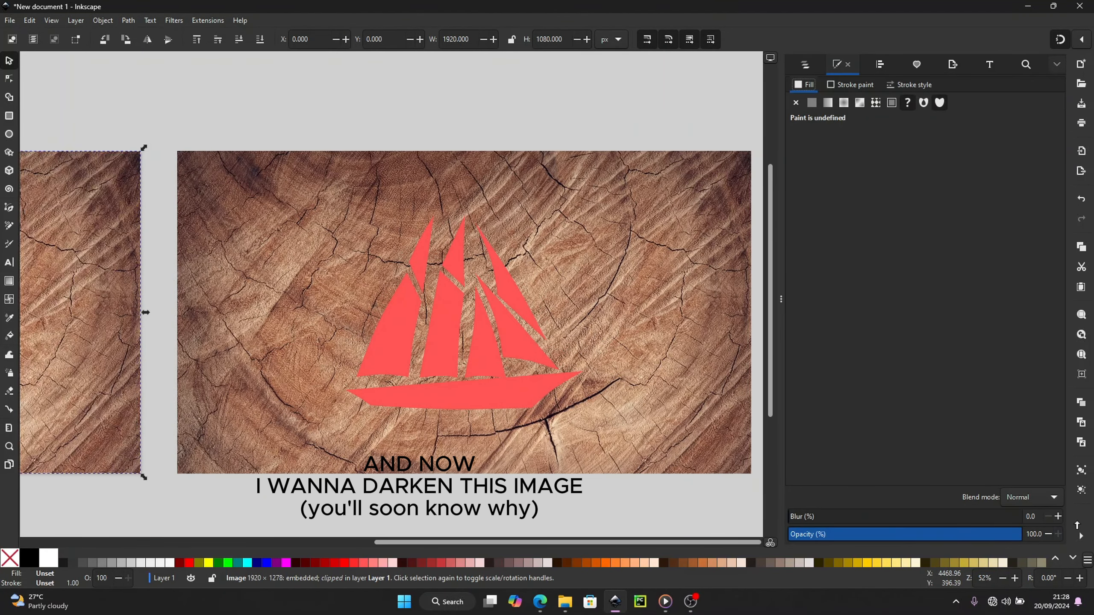
key("F12")
Darken the duplicated wood image with the Lightness-Contrast filter, using lightness -16.25 and contrast 0.
left_click(459, 317)
left_click(174, 21)
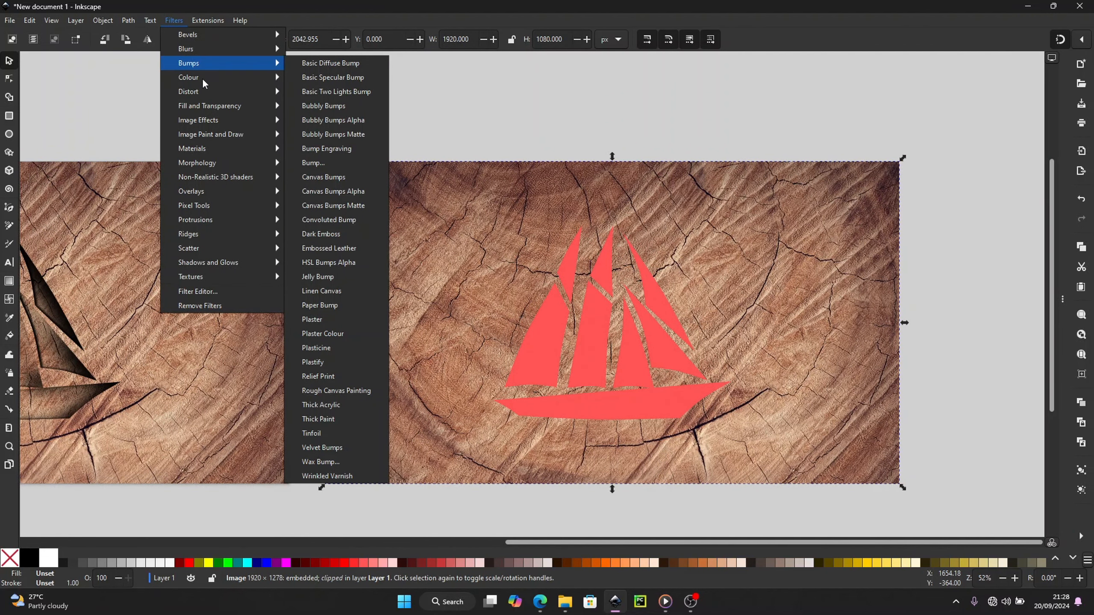
mouse_move(258, 78)
left_click(340, 302)
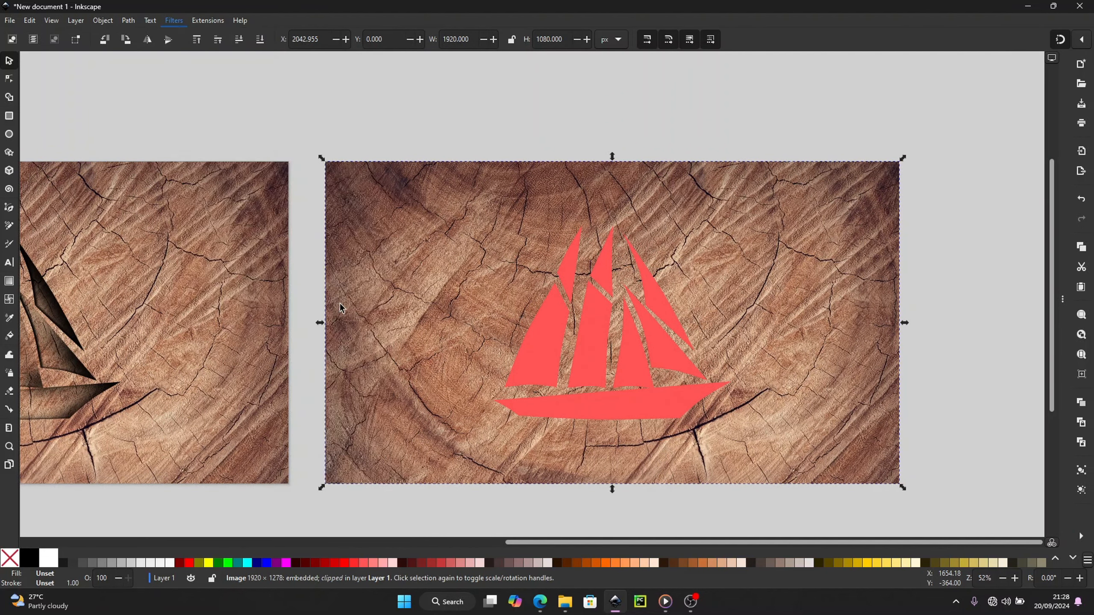
left_click_drag(113, 69, 117, 70)
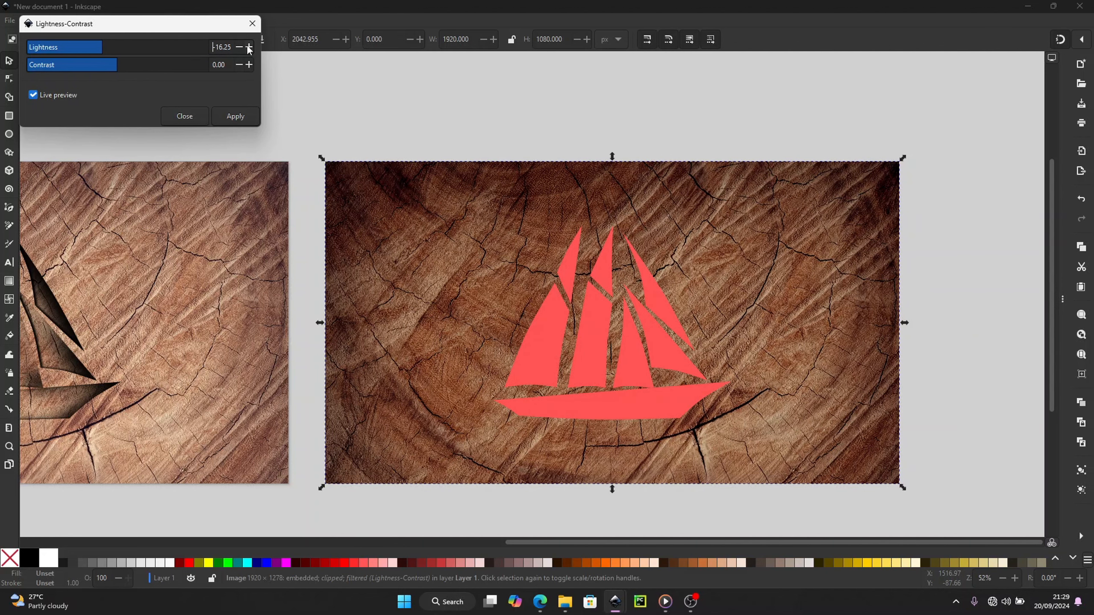
left_click(235, 116)
Clip the darkened wood copy to the red background ship shape using Set Clip, with the Layers and Objects list shown.
left_click(769, 511)
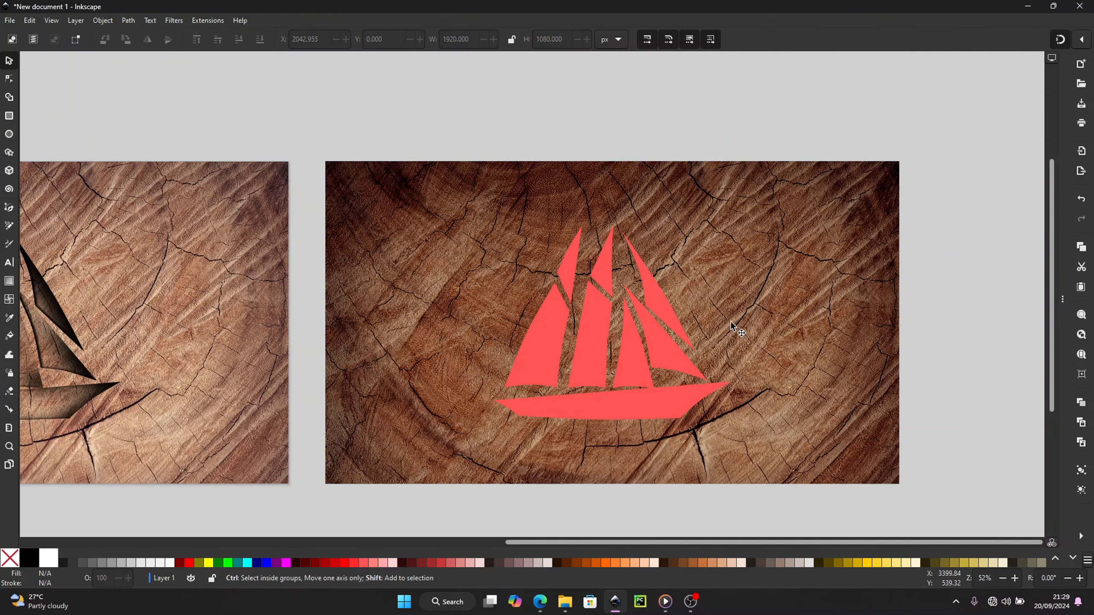
key("ctrl+shift+l")
left_click(701, 316)
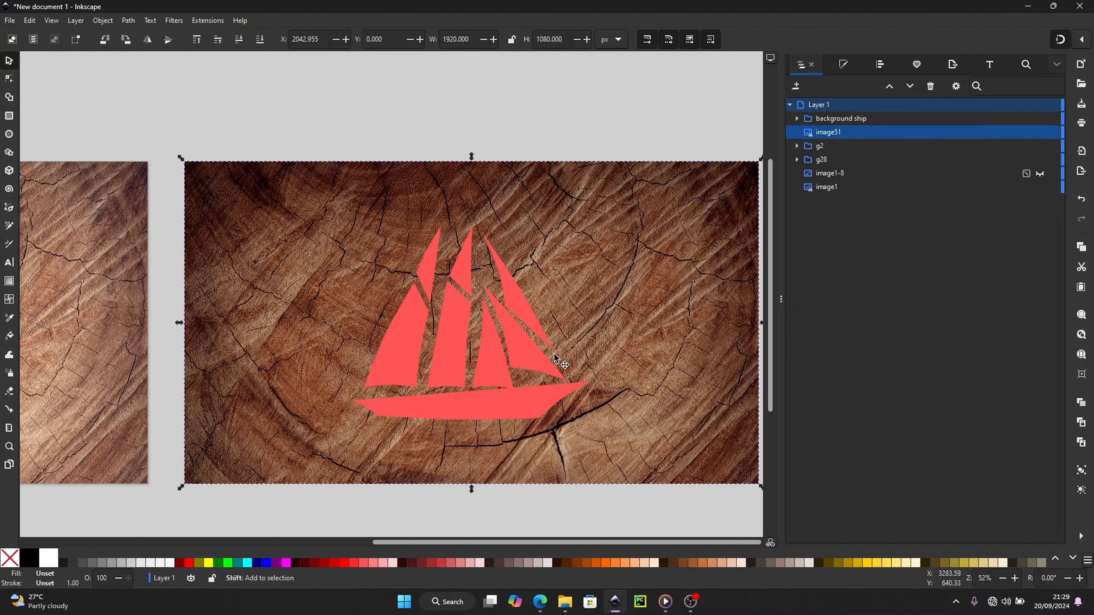
left_click(540, 365, "shift")
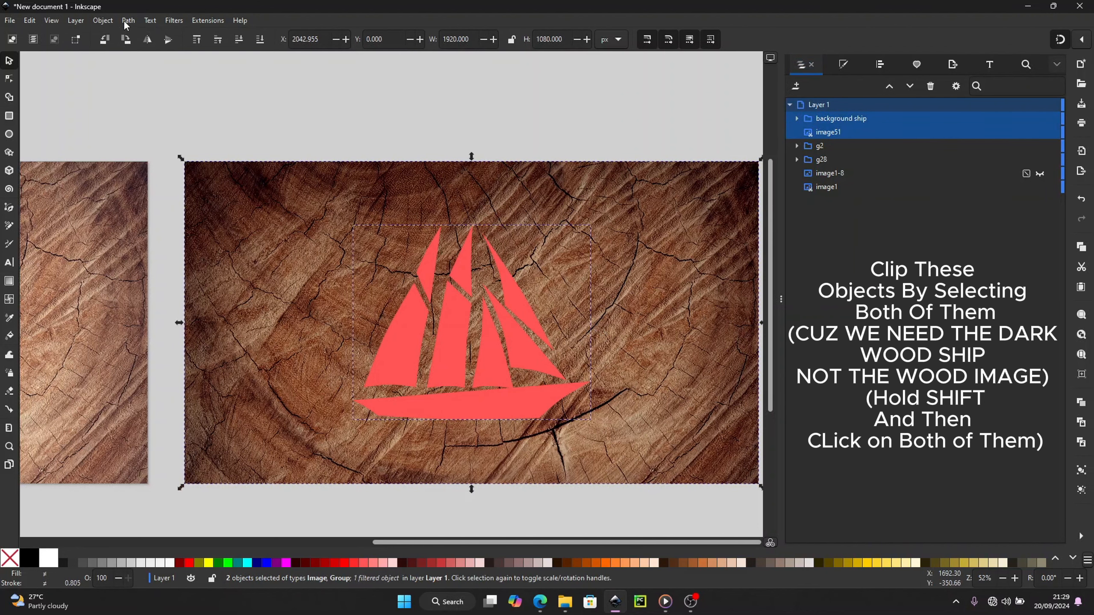
left_click(103, 20)
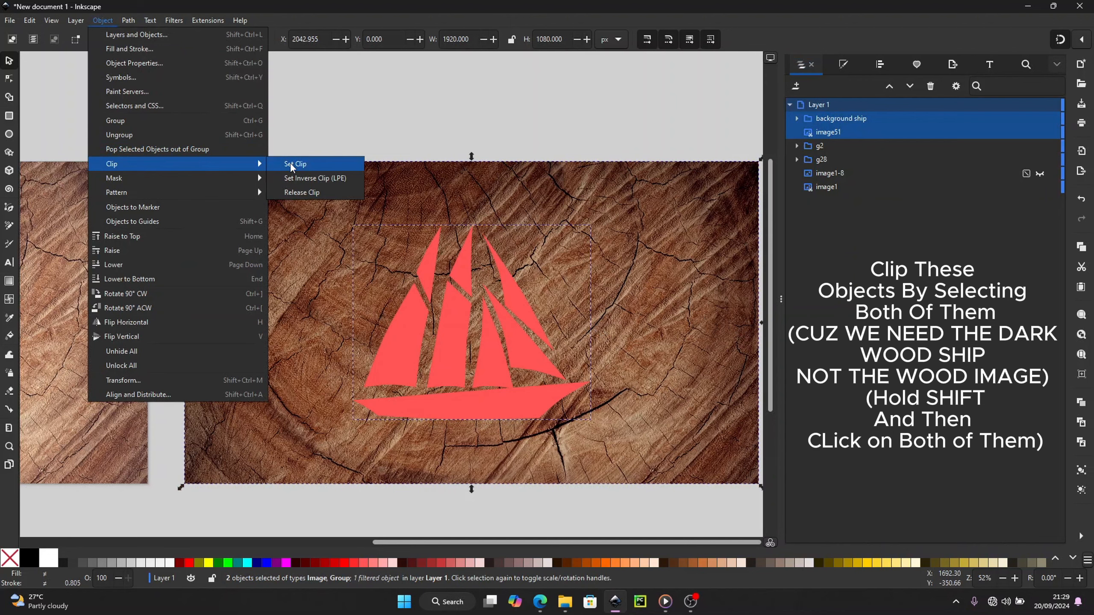
left_click(291, 164)
Move the clipped dark-wood ship onto the engraved ship on the page, at about X 563, Y 216 px.
scroll(627, 312, "left", 2)
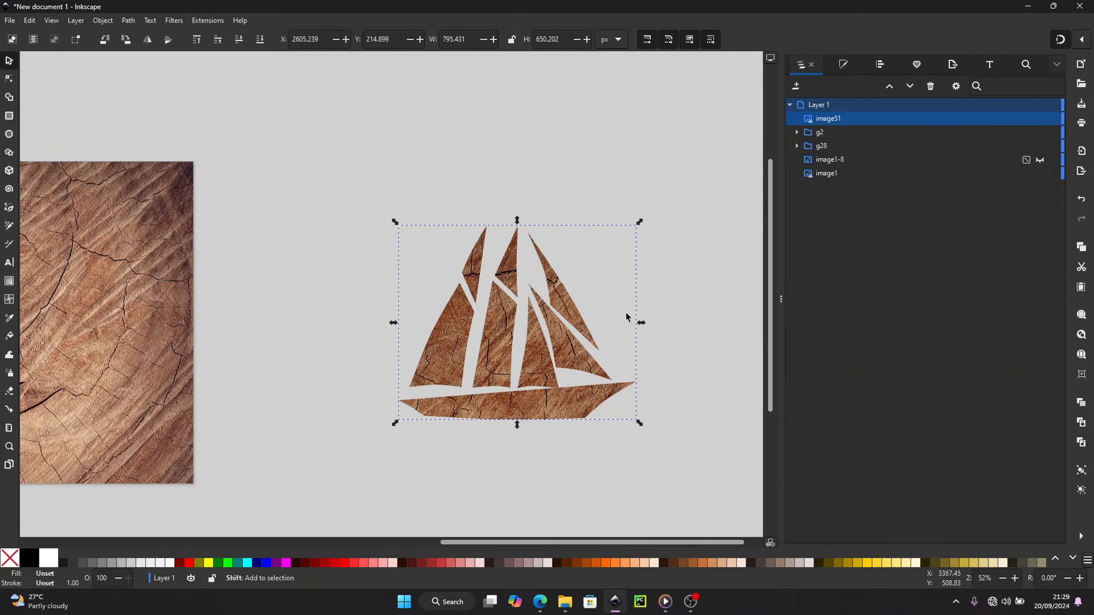
left_click_drag(556, 356, 286, 356)
scroll(402, 355, "left", 2)
scroll(404, 357, "left", 2)
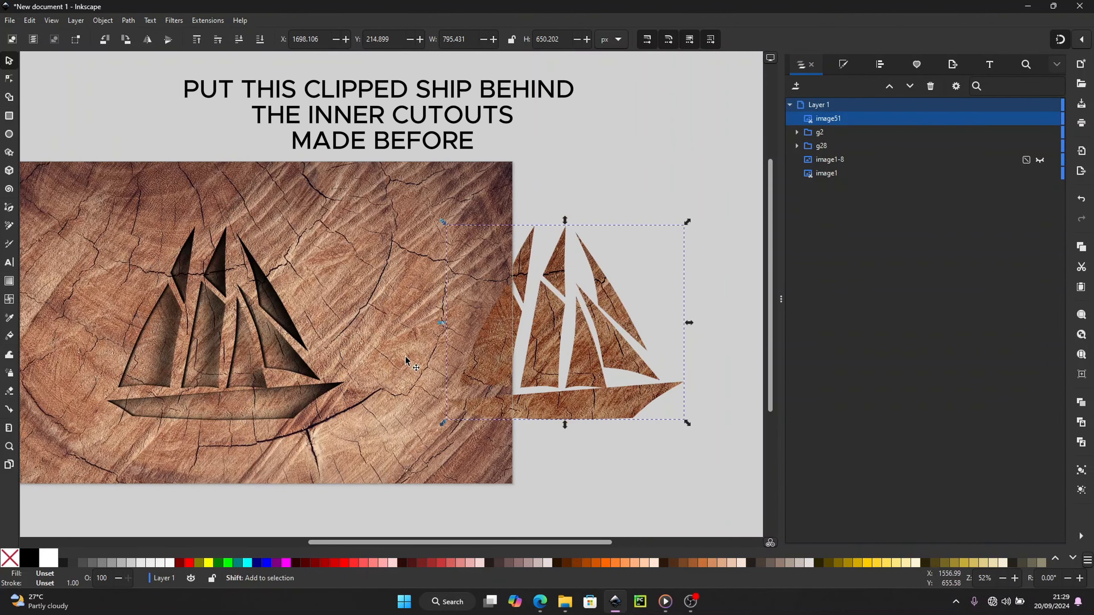
left_click_drag(519, 342, 215, 336)
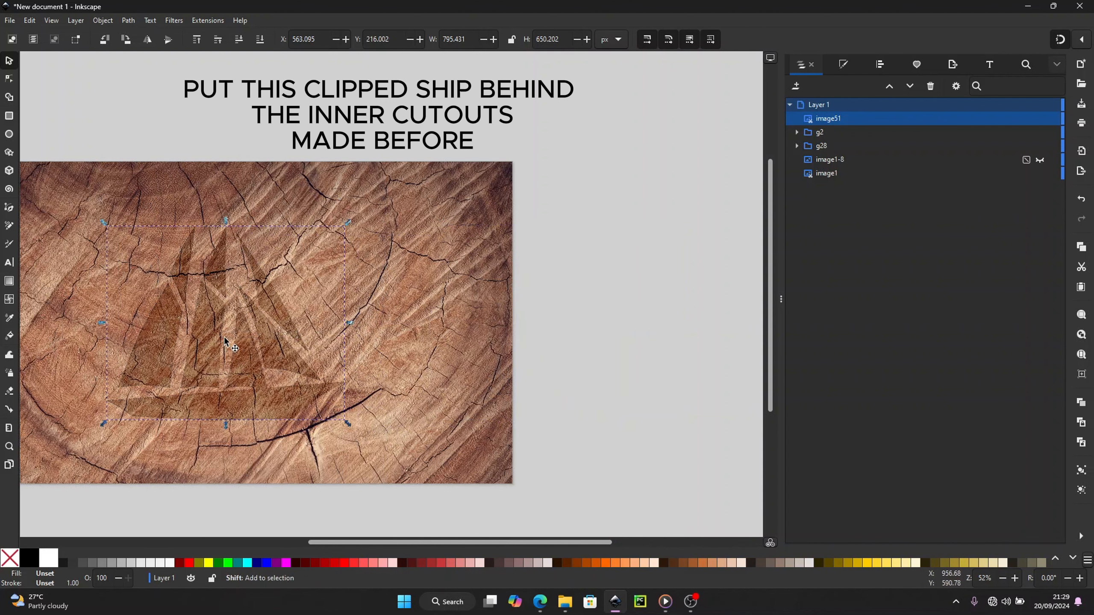
Lower the clipped dark-wood ship beneath the g2 and g28 cutout groups, then hide the objects list.
scroll(245, 345, "left", 2)
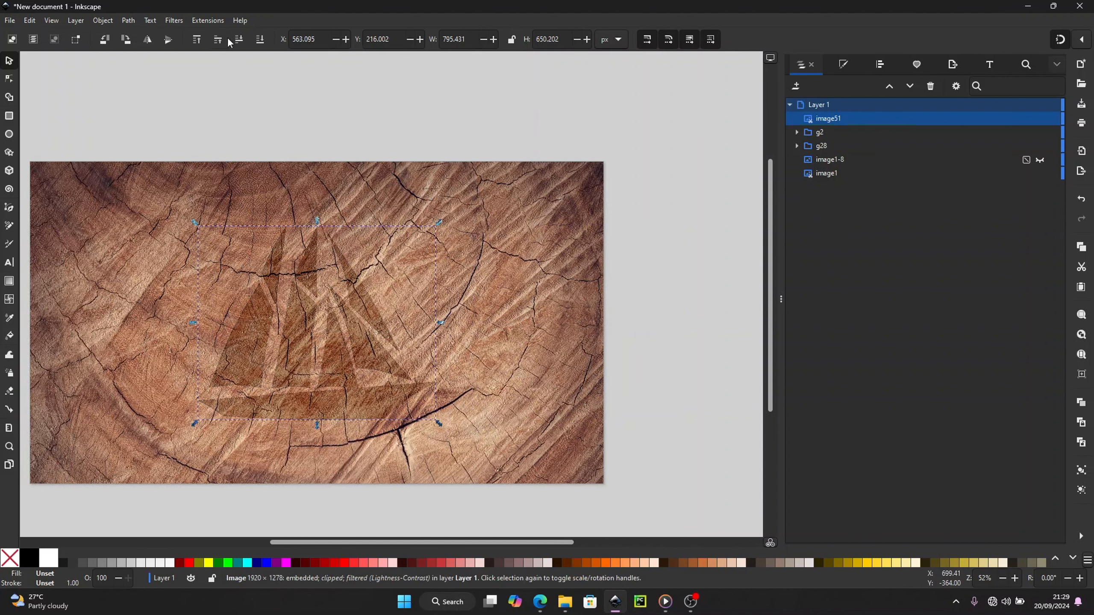
left_click(241, 44)
left_click(243, 40)
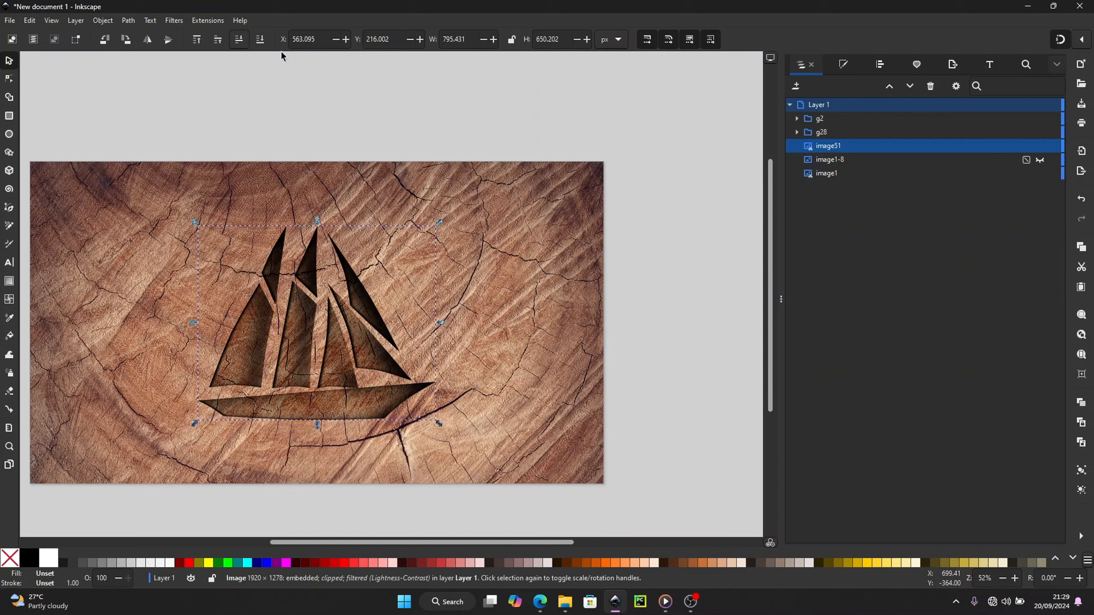
left_click(673, 287)
left_click_drag(781, 309, 834, 337)
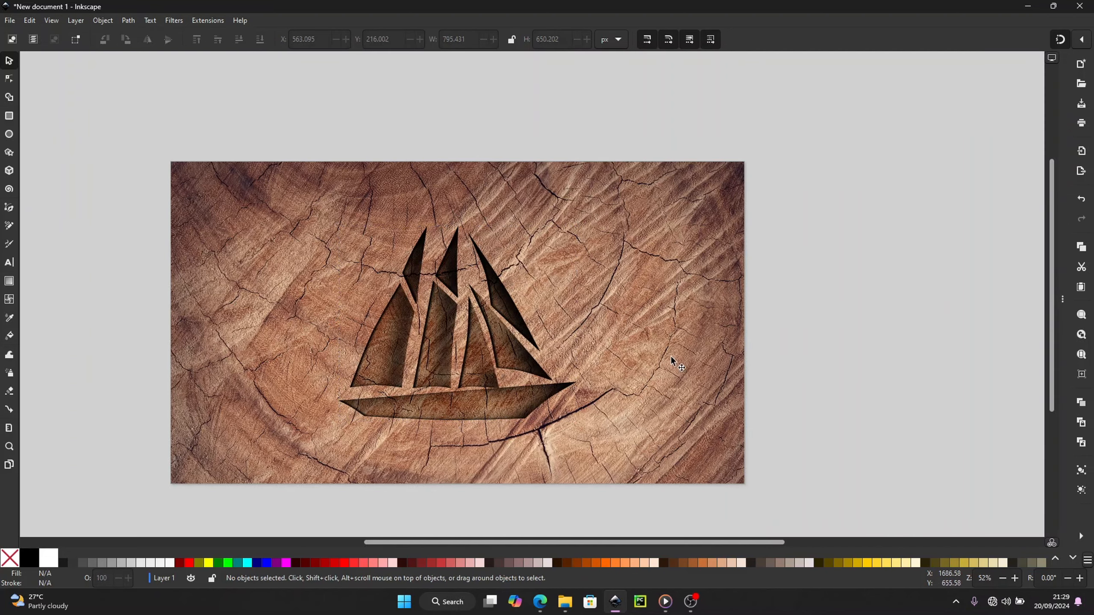
scroll(509, 341, "up", 1)
scroll(512, 341, "up", 1)
scroll(512, 341, "down", 1)
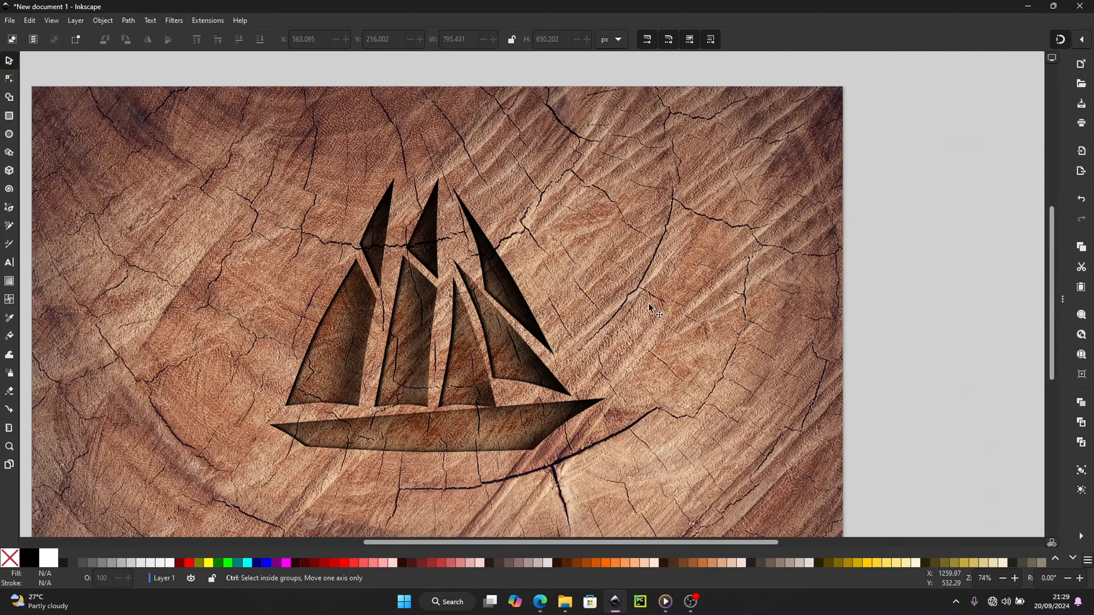
scroll(826, 313, "down", 1)
scroll(749, 308, "right", 1)
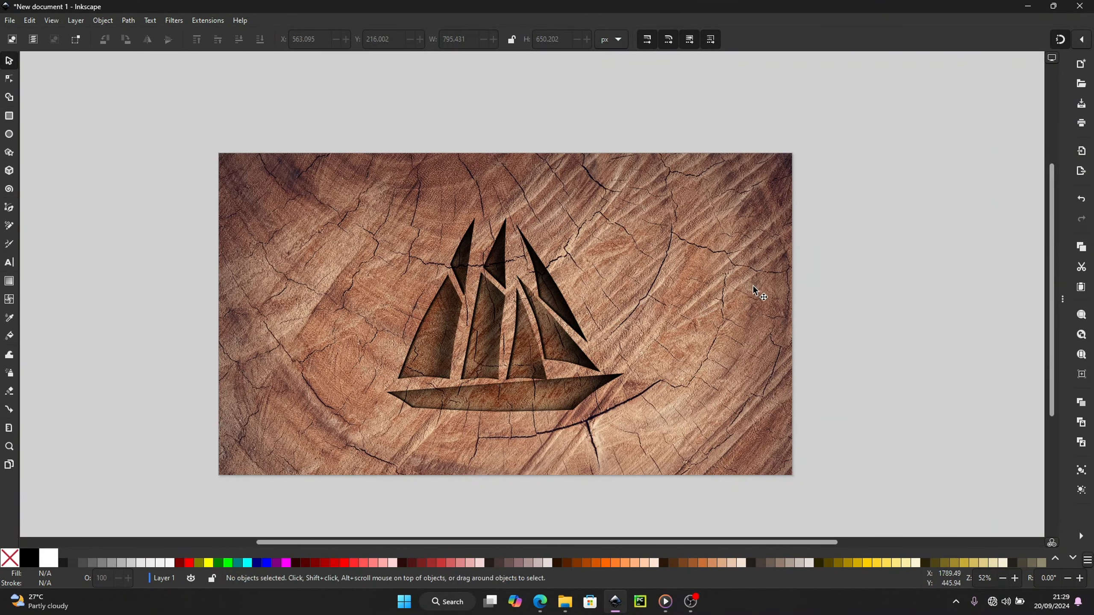
Slightly darken the main wood background image with the Lightness-Contrast filter, using lightness -4.07 and contrast 0.
left_click(727, 309)
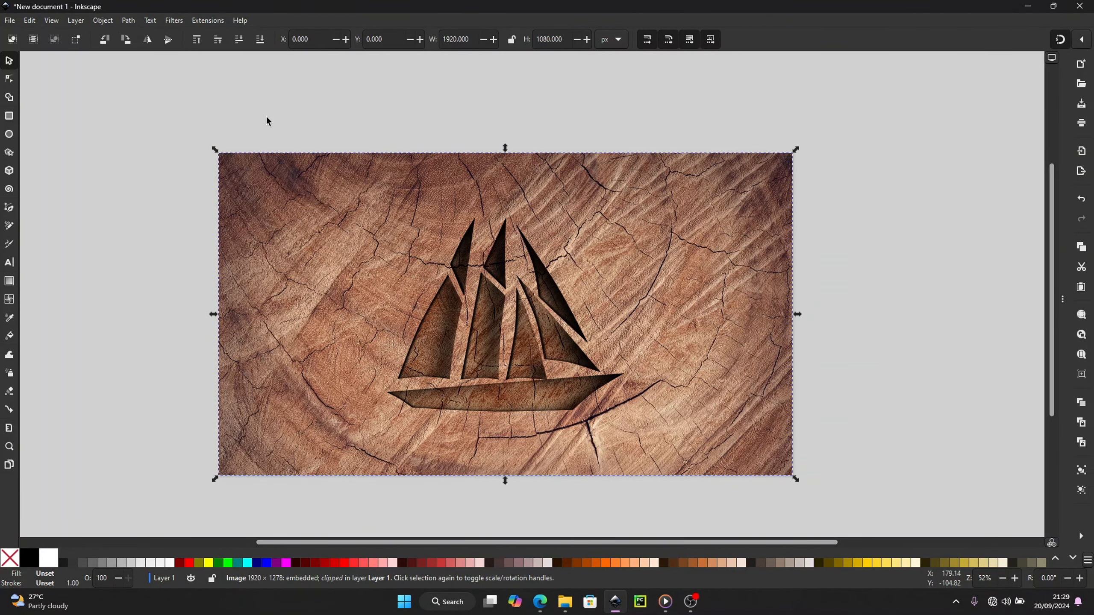
left_click(173, 20)
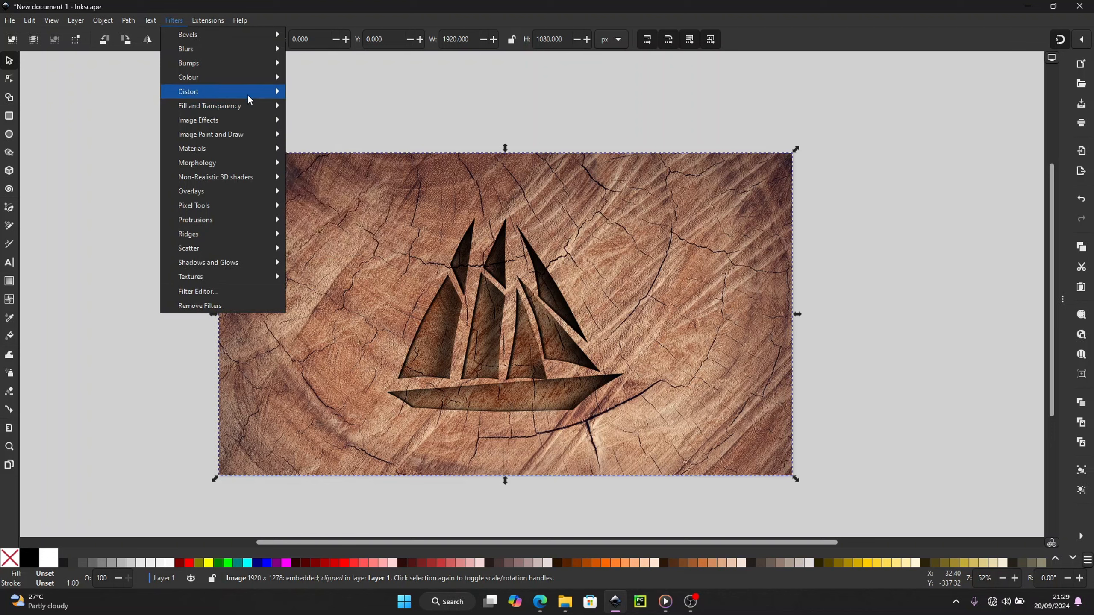
mouse_move(251, 68)
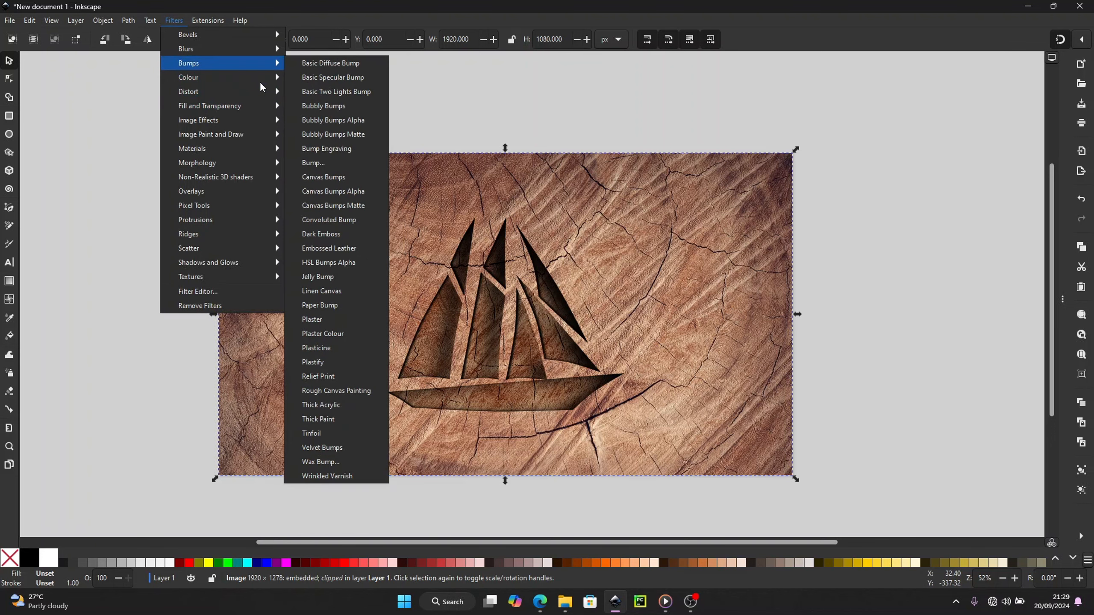
left_click(331, 306)
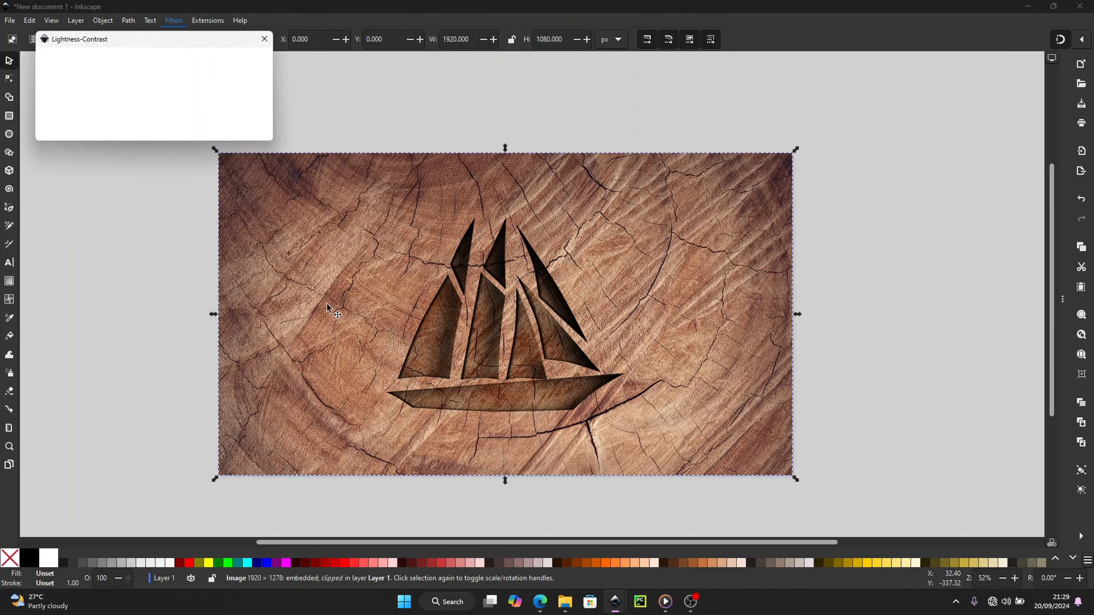
left_click(71, 112)
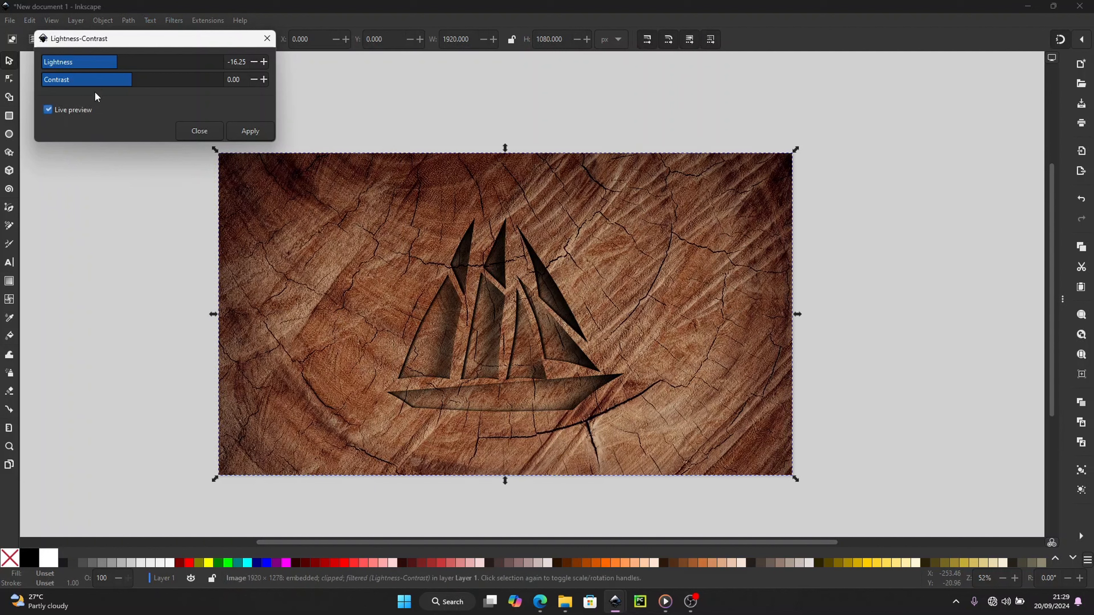
left_click(265, 63)
left_click(264, 62)
left_click(264, 62)
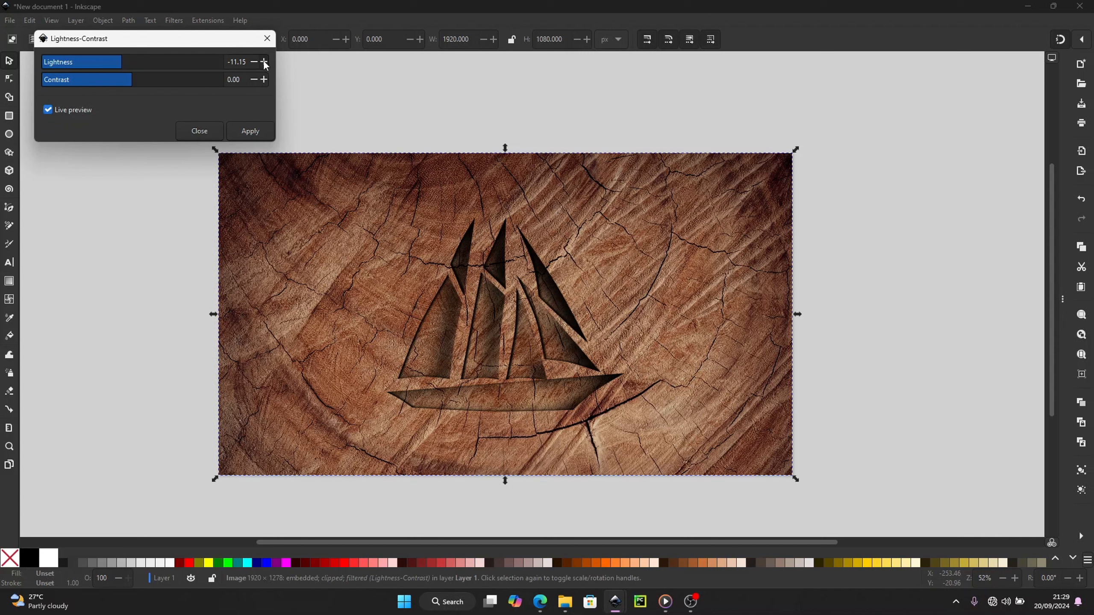
left_click(265, 62)
left_click(129, 63)
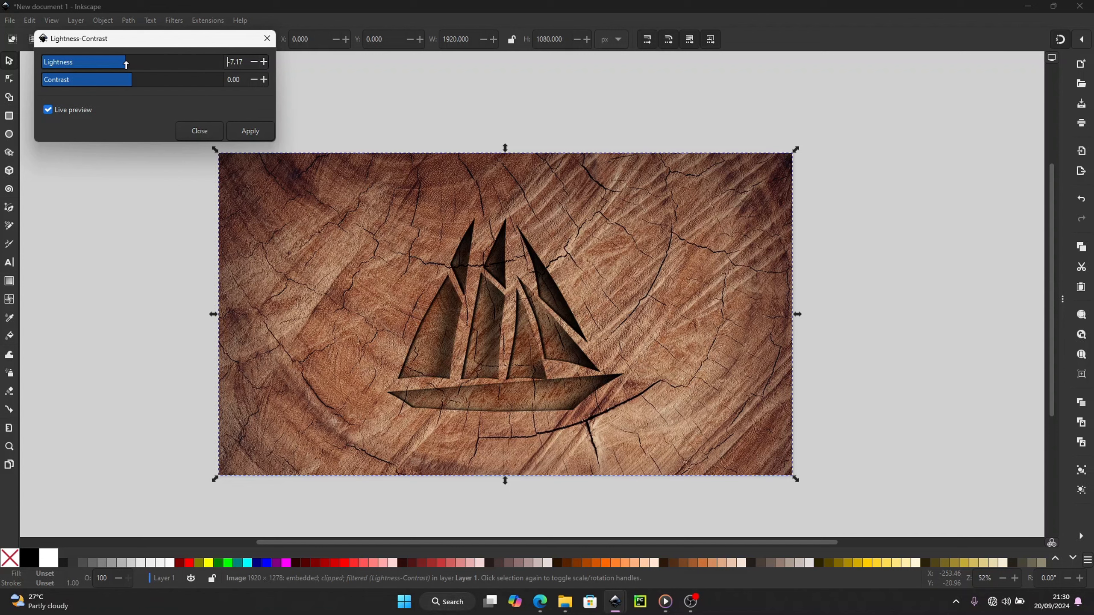
mouse_move(129, 63)
left_mouse_down()
mouse_move(151, 68)
mouse_move(126, 72)
left_mouse_up()
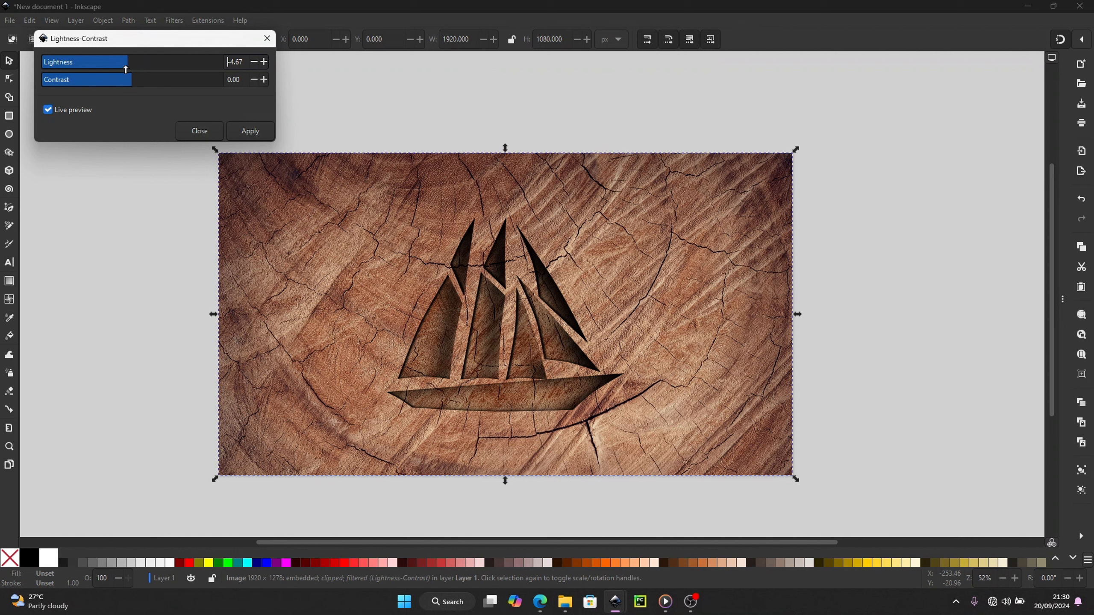
left_click(264, 62)
left_click(254, 62)
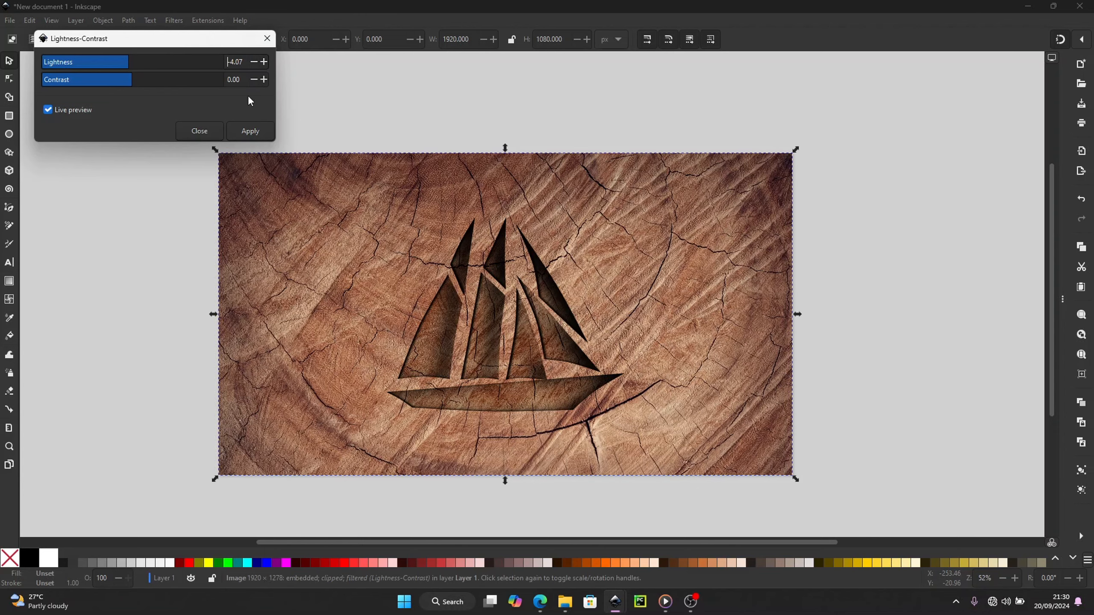
left_click(200, 131)
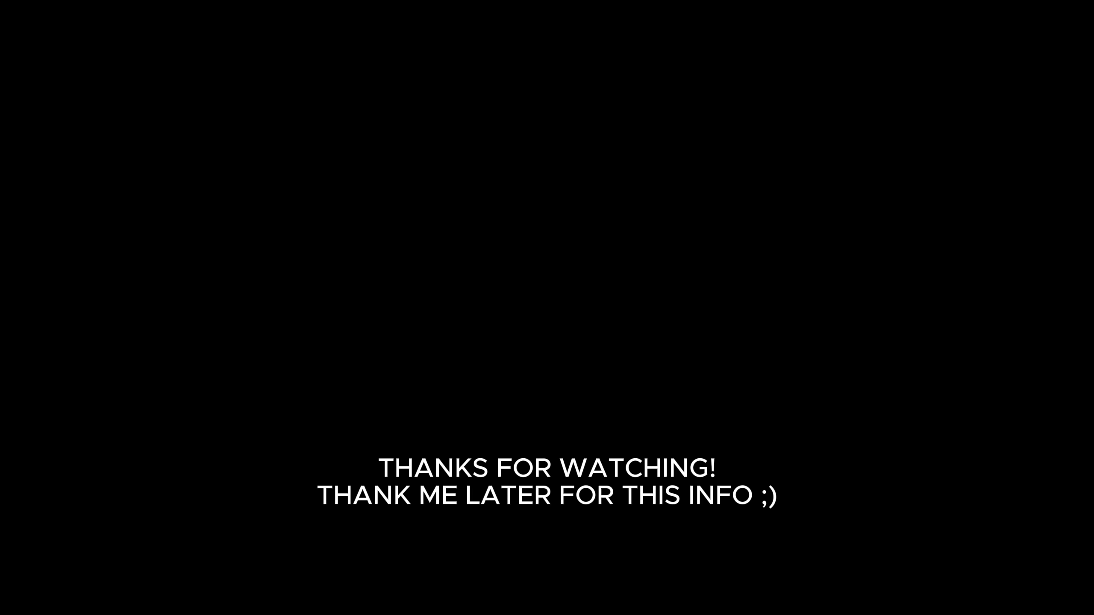